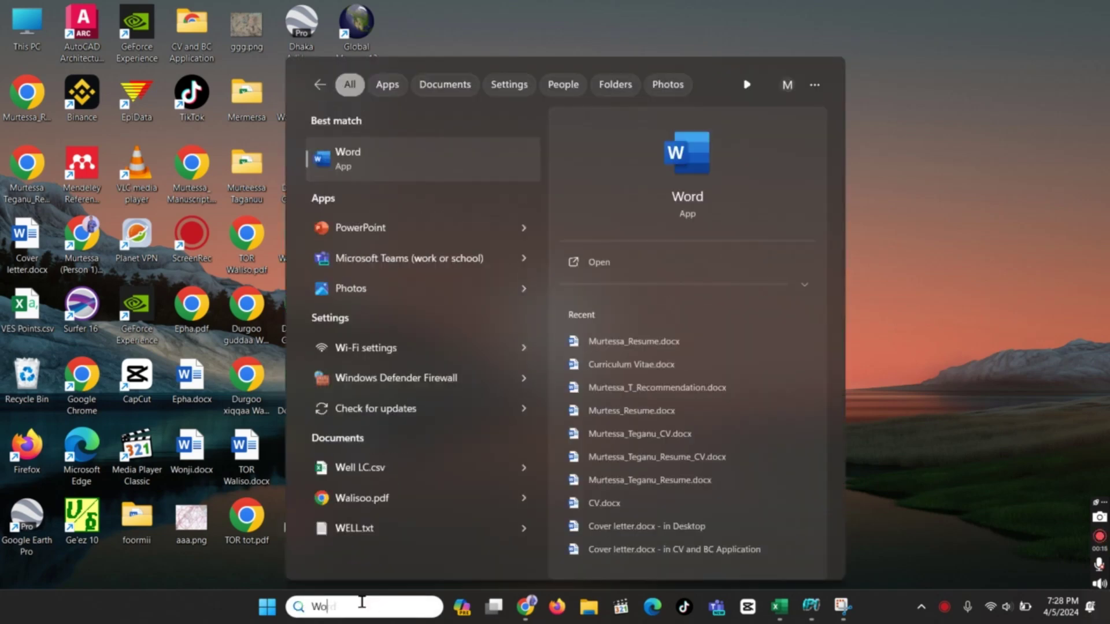
{"action": "type", "text": "rd"}
Launch Word and start a blank document for the IPI2WIN resistivity-curve notes
{"action": "key", "text": "Return"}
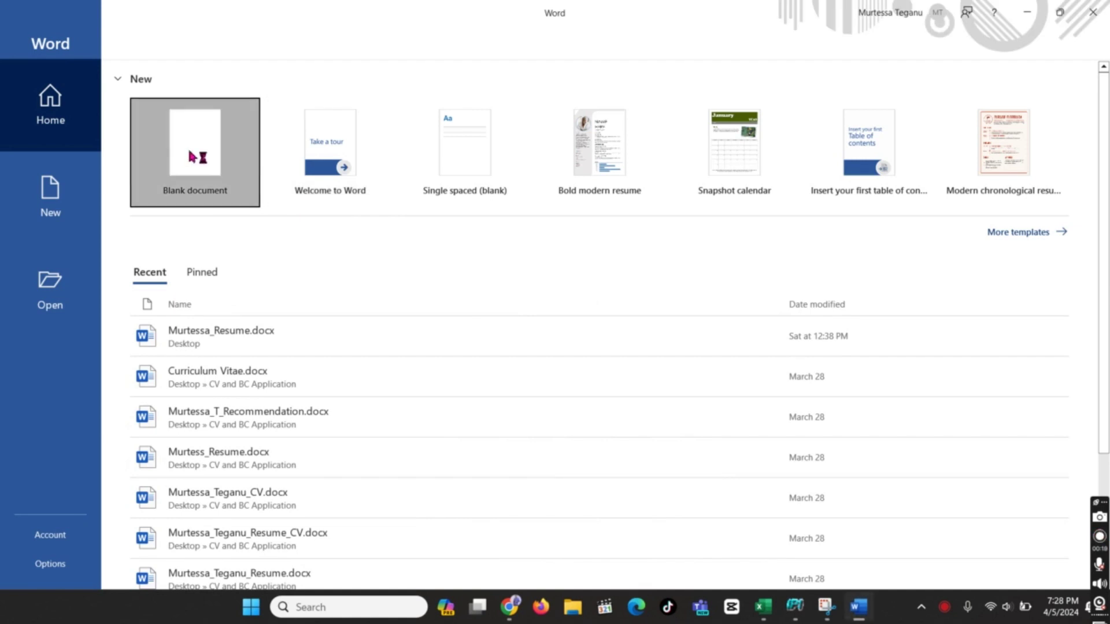
{"action": "left_click", "coordinate": [192, 157]}
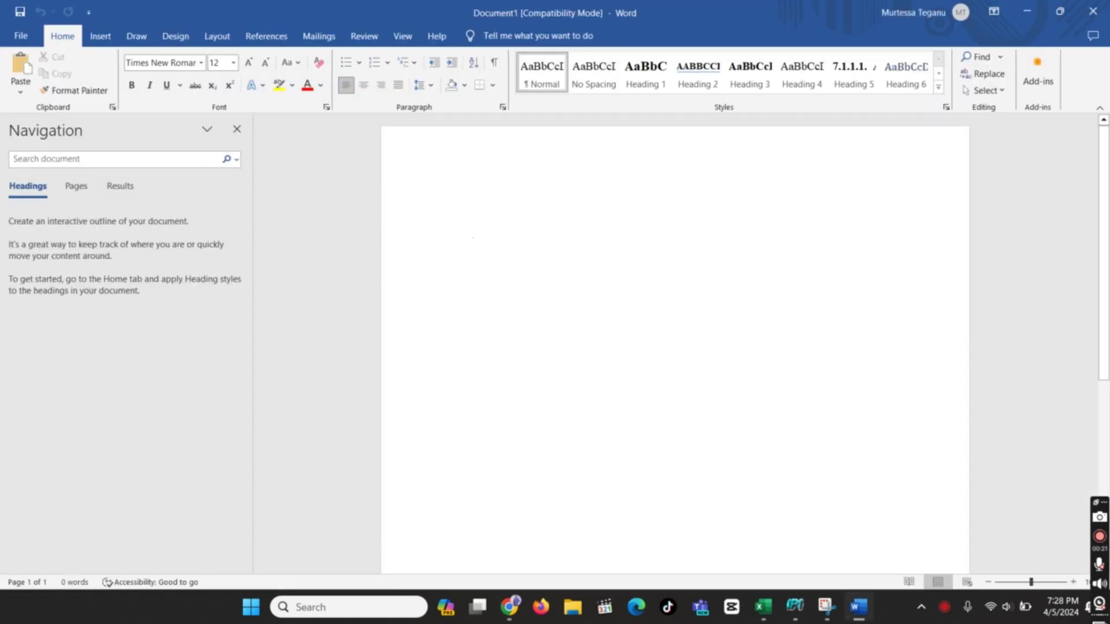
{"action": "type", "text": "How to p"}
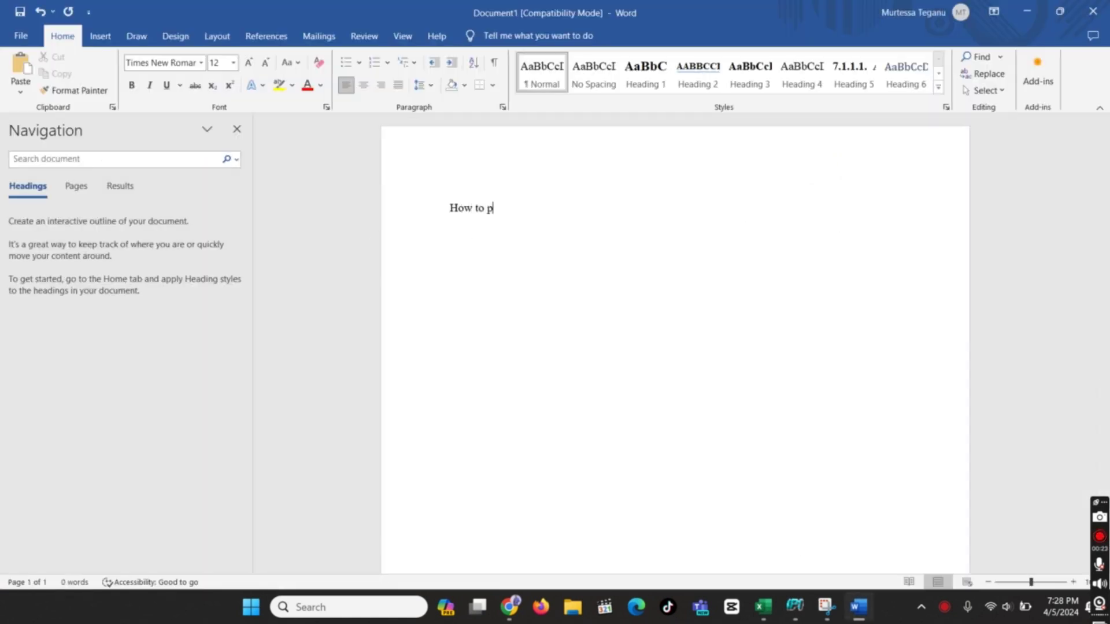
{"action": "type", "text": "duc"}
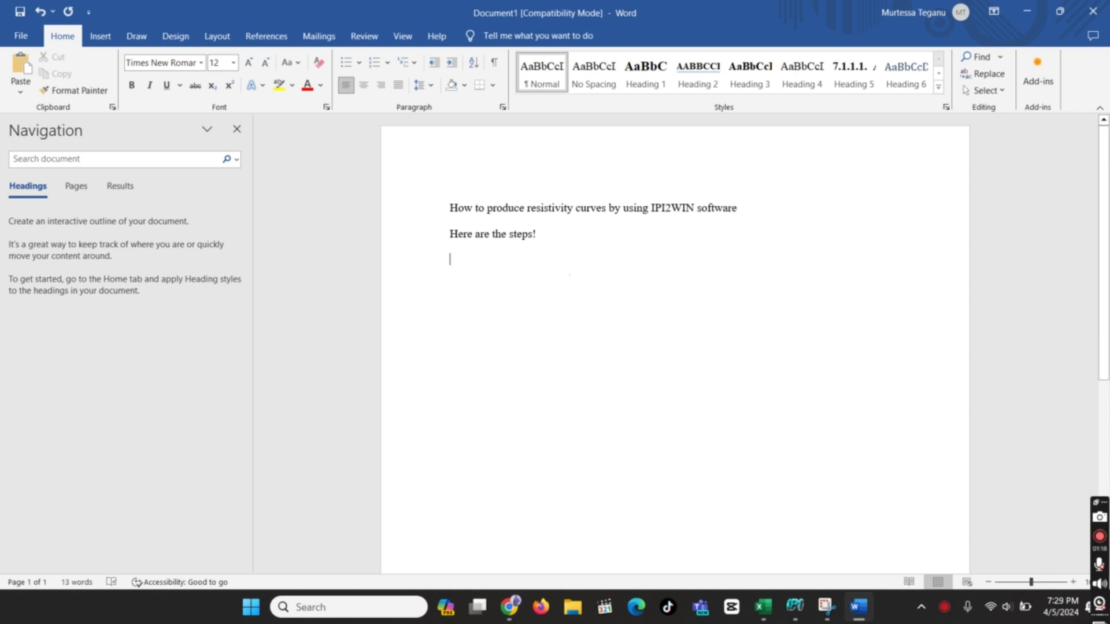
{"action": "type", "text": "Follow me"}
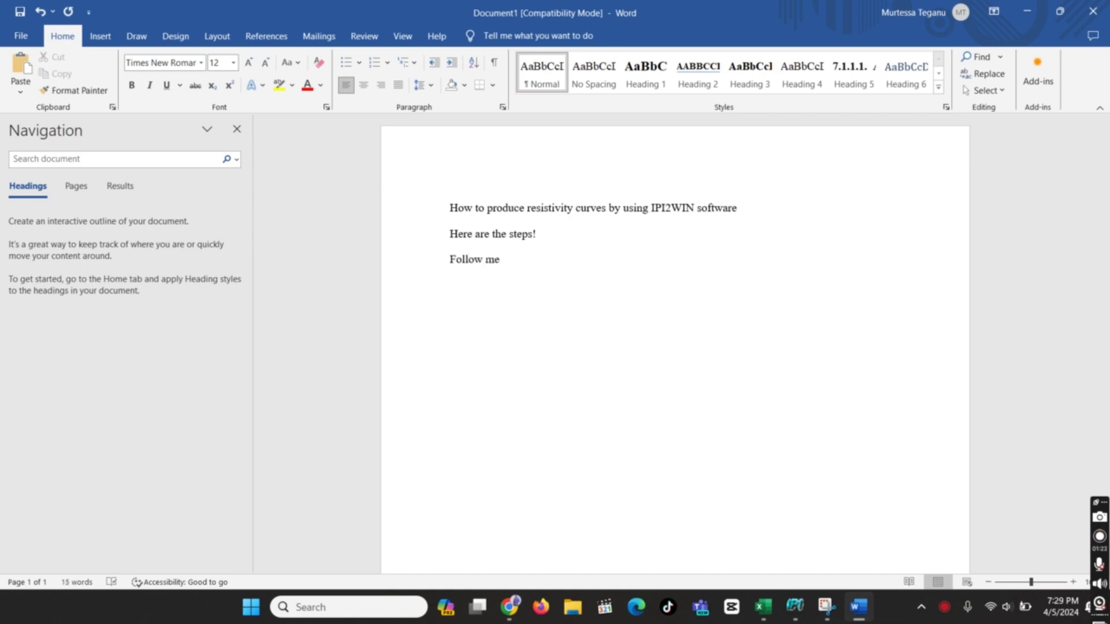
Minimize Word, refresh the desktop, and bring the IPI2win window forward
{"action": "left_click", "coordinate": [1027, 11]}
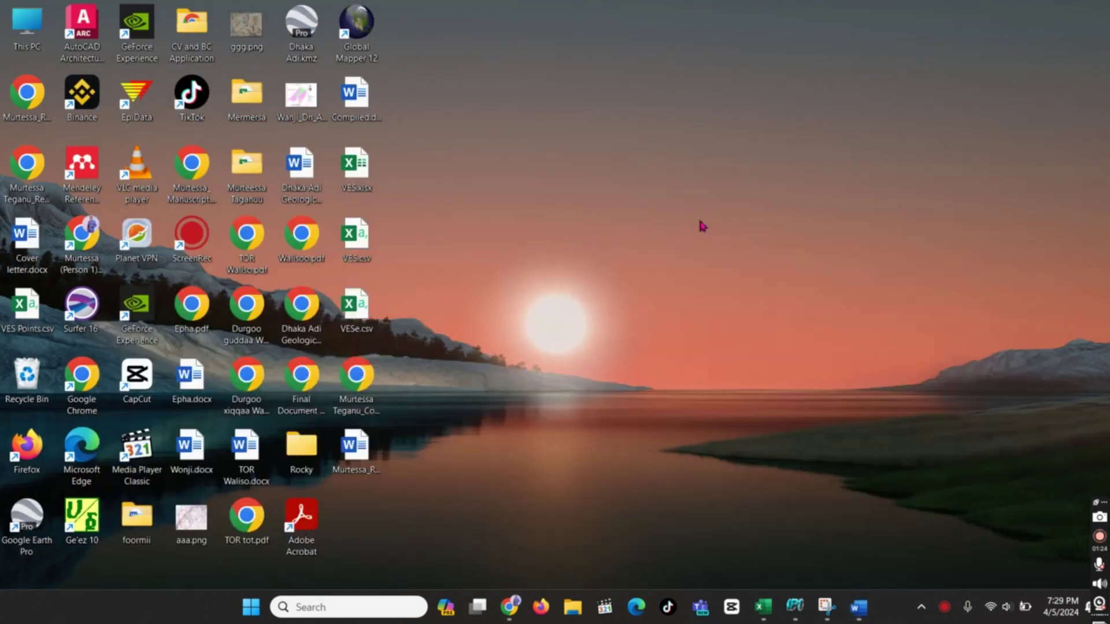
{"action": "right_click", "coordinate": [622, 55]}
{"action": "left_click", "coordinate": [672, 142]}
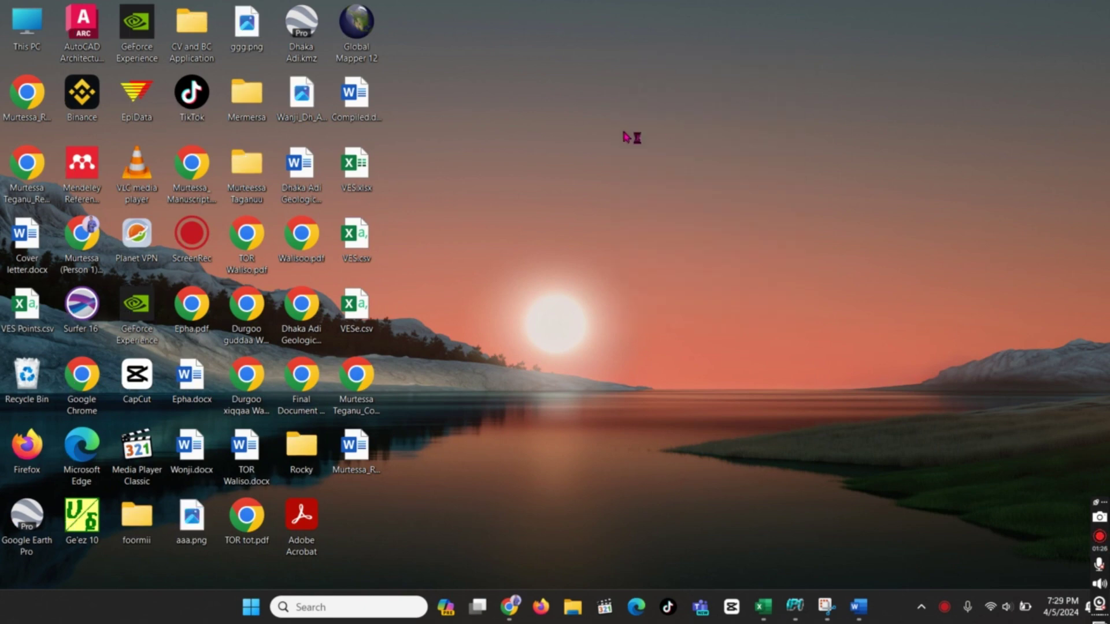
{"action": "right_click", "coordinate": [657, 73]}
{"action": "left_click", "coordinate": [699, 164]}
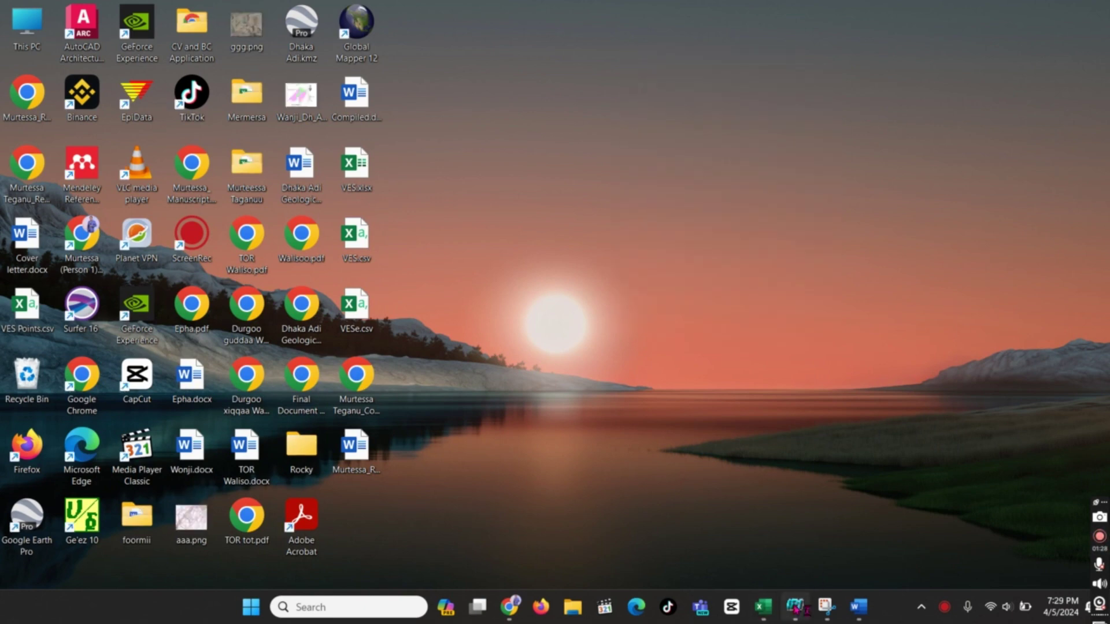
{"action": "mouse_move", "coordinate": [795, 605]}
{"action": "left_click", "coordinate": [790, 505]}
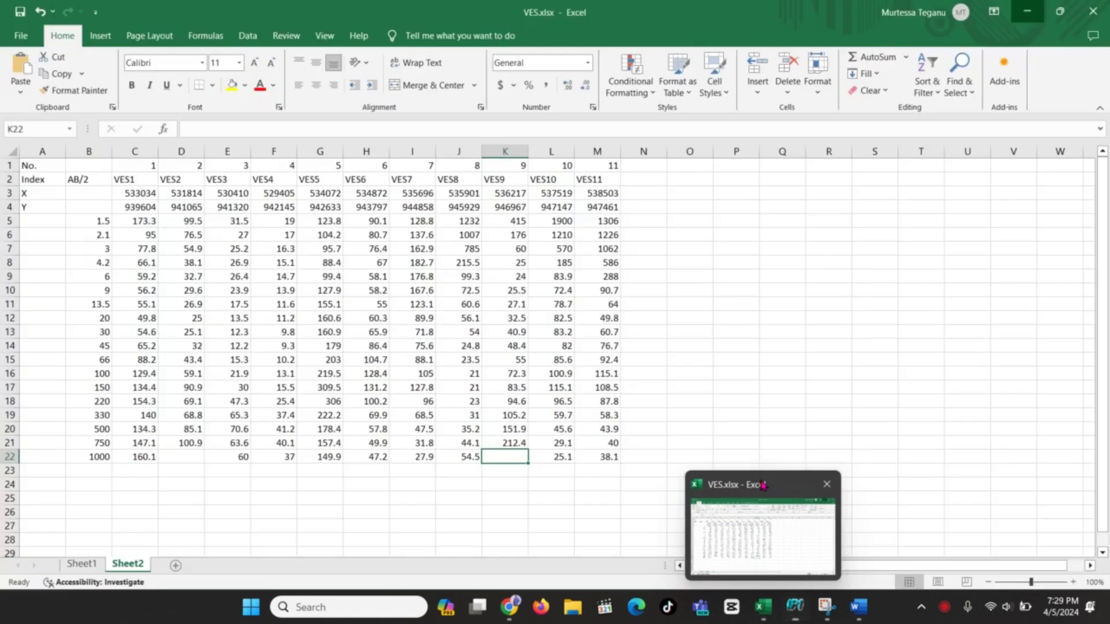
Bring VES.xlsx forward and inspect the Index, AB/2 and VES1 header cells
{"action": "left_click", "coordinate": [763, 485]}
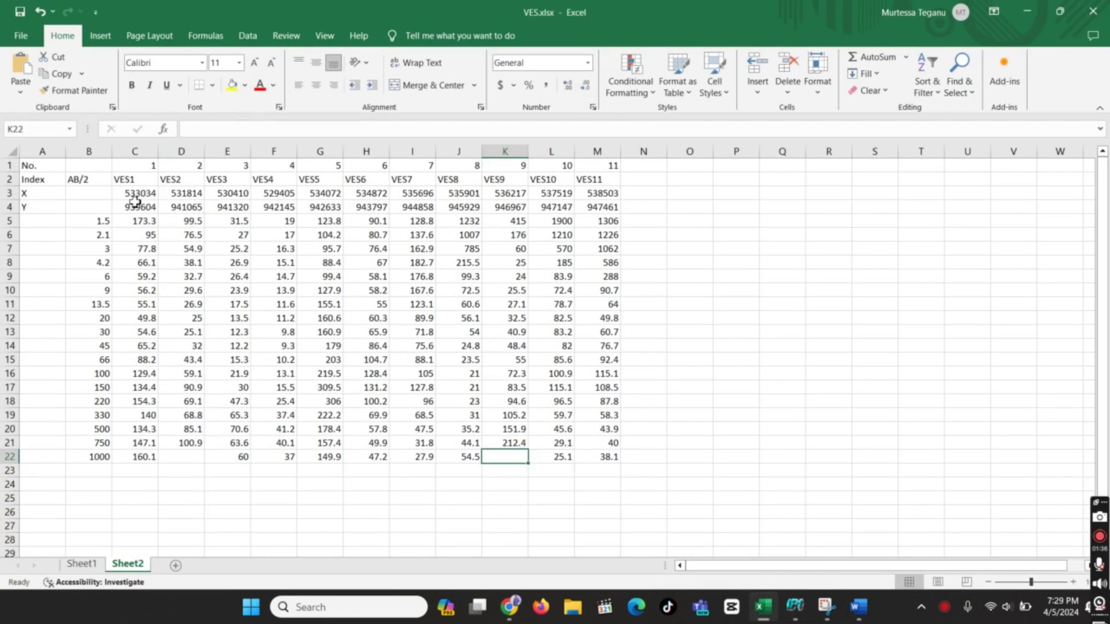
{"action": "left_click", "coordinate": [134, 207]}
{"action": "left_click", "coordinate": [33, 182]}
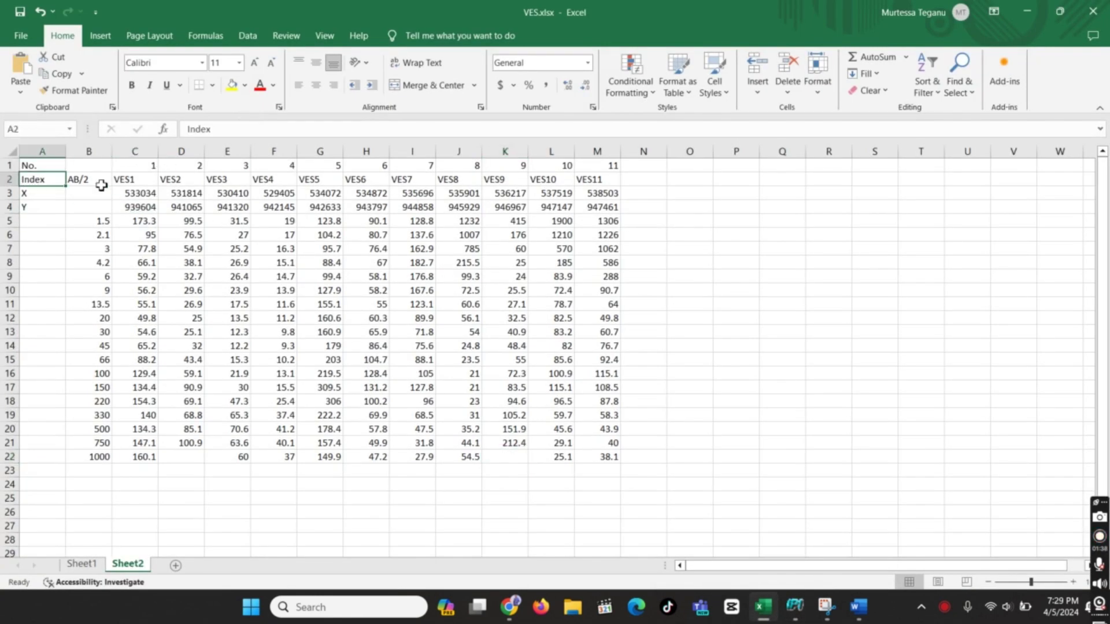
{"action": "left_click", "coordinate": [95, 182]}
{"action": "left_click", "coordinate": [122, 183]}
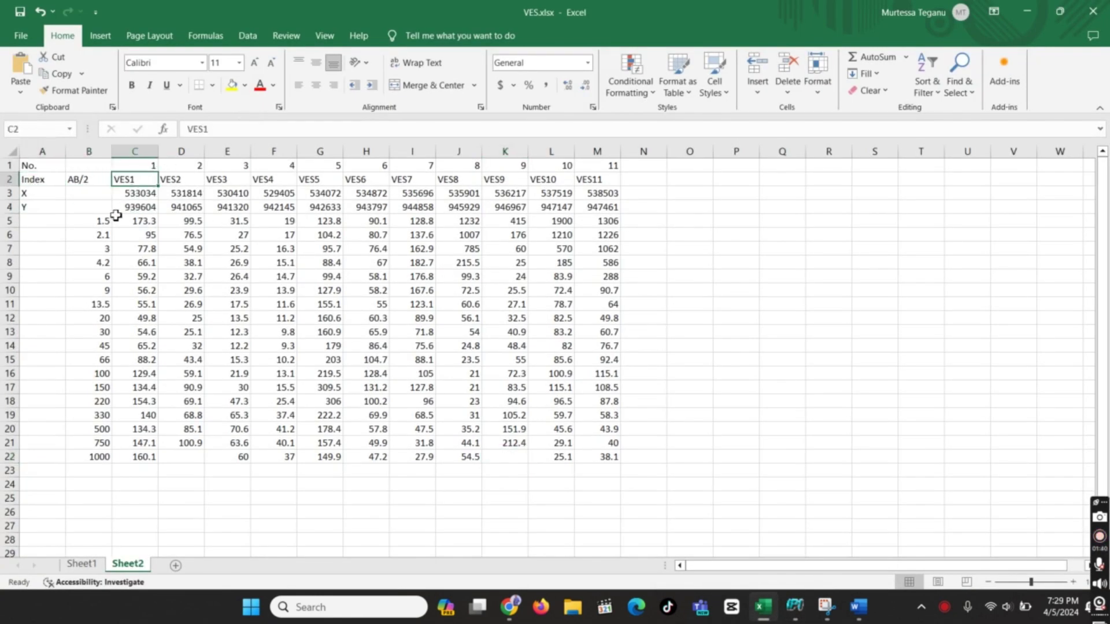
{"action": "left_click", "coordinate": [92, 232]}
{"action": "left_click", "coordinate": [90, 183]}
Highlight the AB/2 spacings and VES1 readings in rows 5–22, then return to IPI2win
{"action": "left_click_drag", "start_coordinate": [99, 221], "coordinate": [82, 454]}
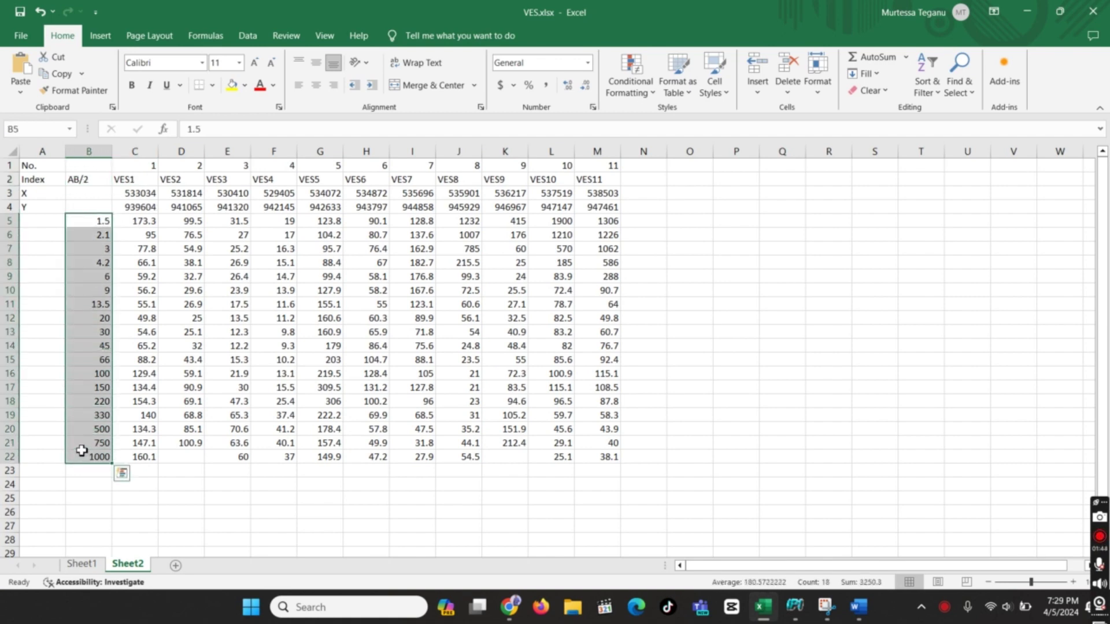
{"action": "left_click", "coordinate": [142, 221]}
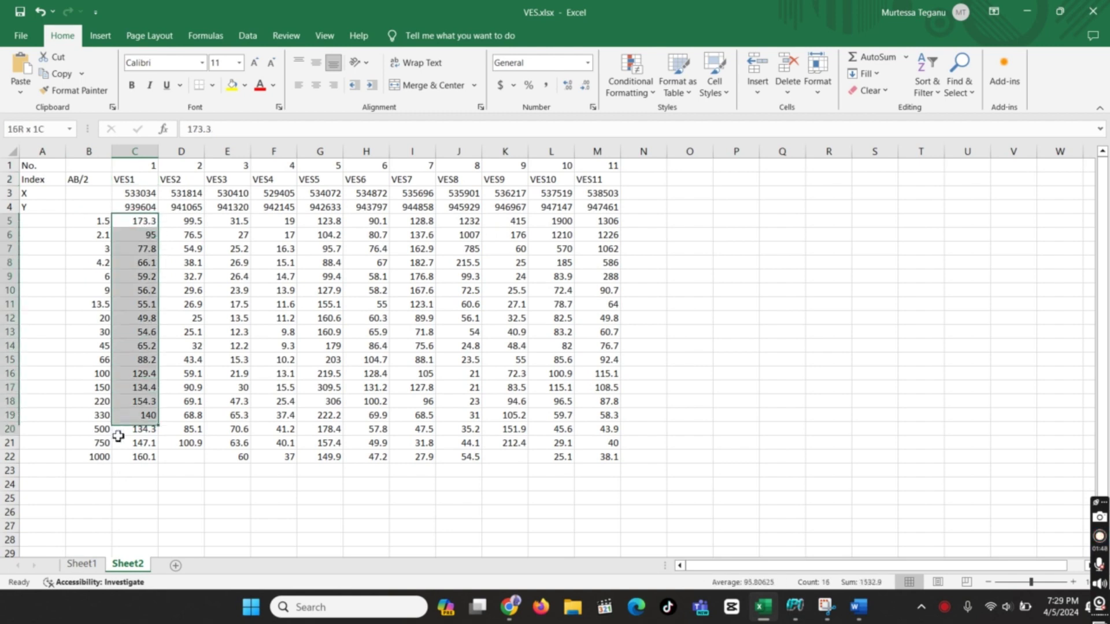
{"action": "left_click_drag", "start_coordinate": [133, 226], "coordinate": [122, 455]}
{"action": "left_click", "coordinate": [139, 429]}
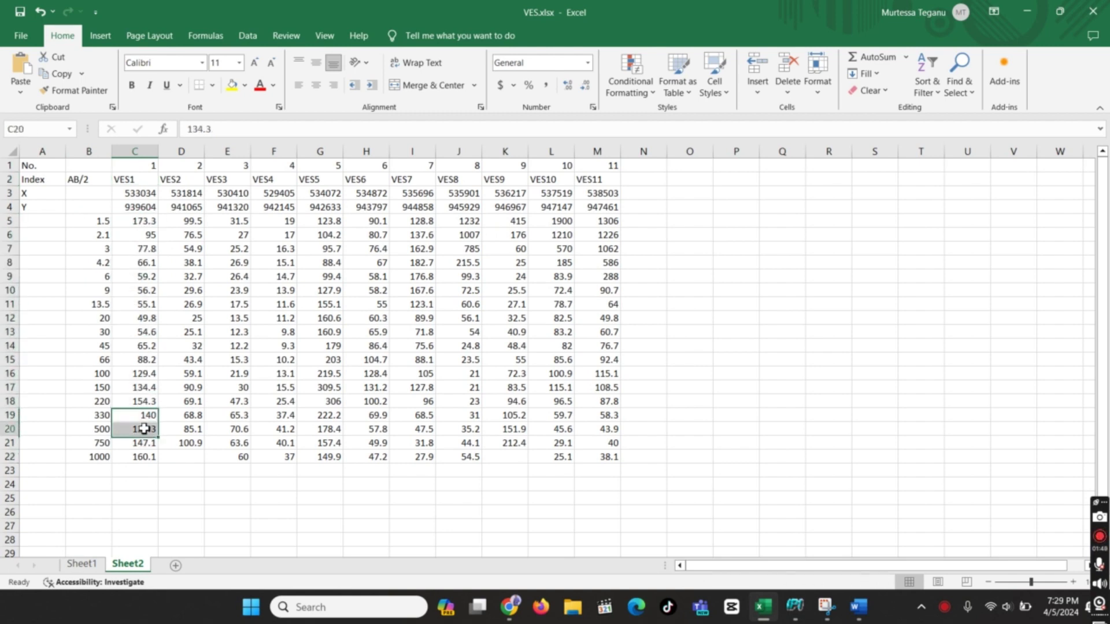
{"action": "left_click", "coordinate": [794, 607]}
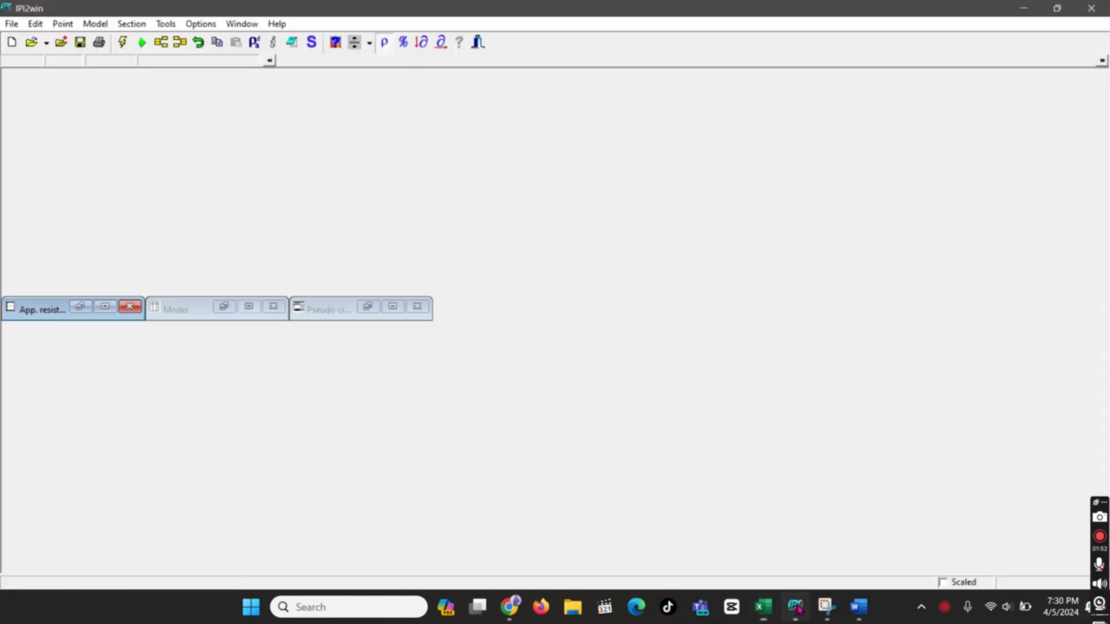
Create a new VES point and copy the AB/2 spacings B5:B22 from Excel
{"action": "left_click", "coordinate": [14, 24]}
{"action": "left_click", "coordinate": [39, 68]}
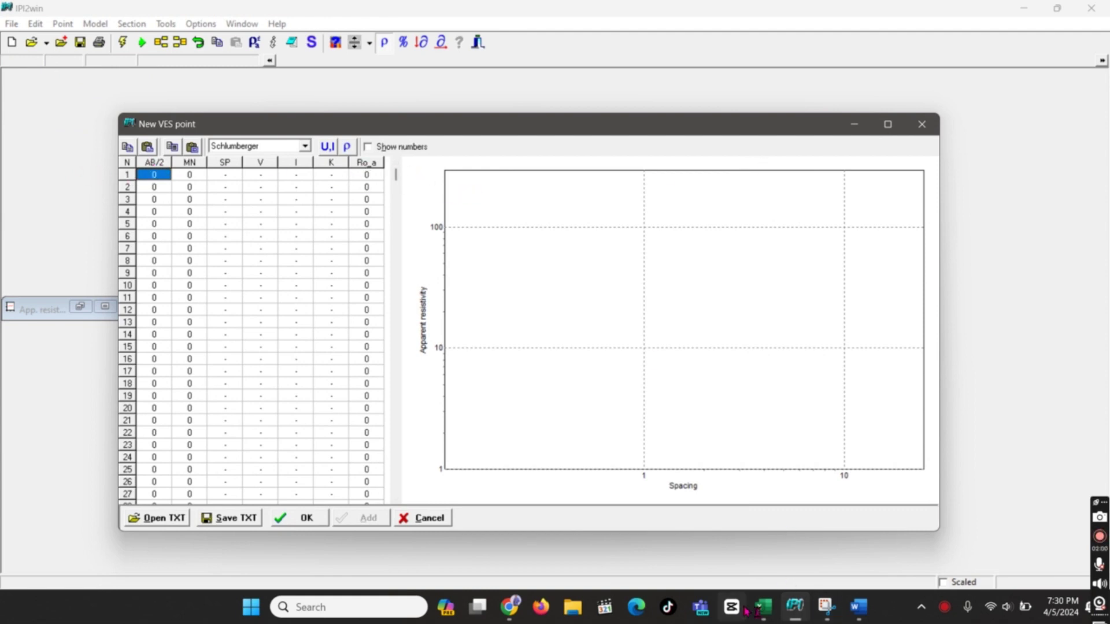
{"action": "left_click", "coordinate": [763, 607]}
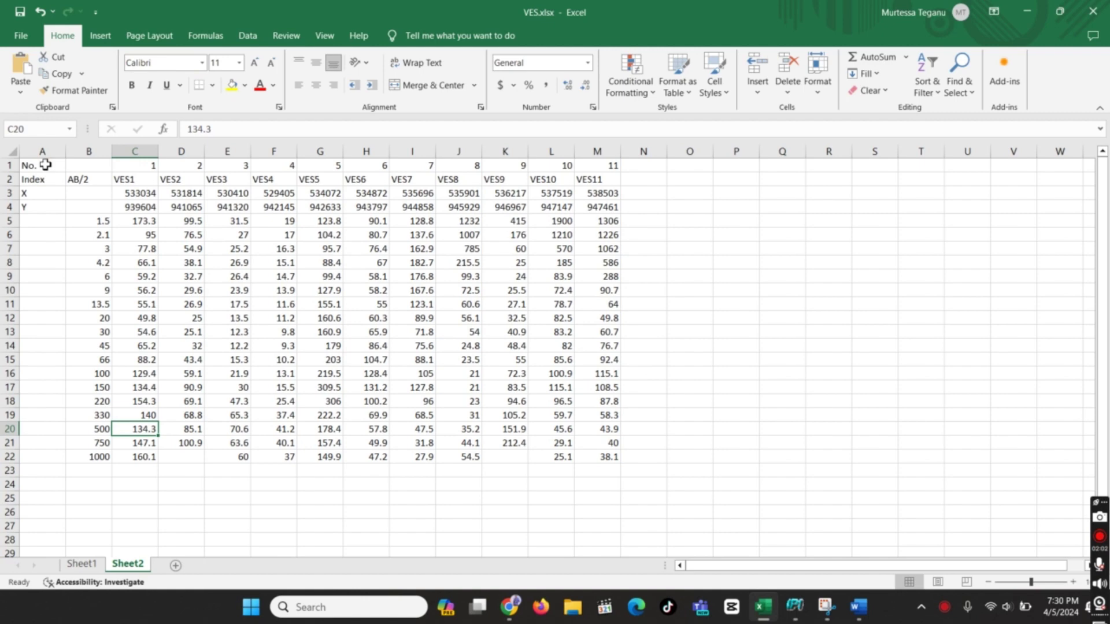
{"action": "left_click_drag", "start_coordinate": [94, 220], "coordinate": [86, 458]}
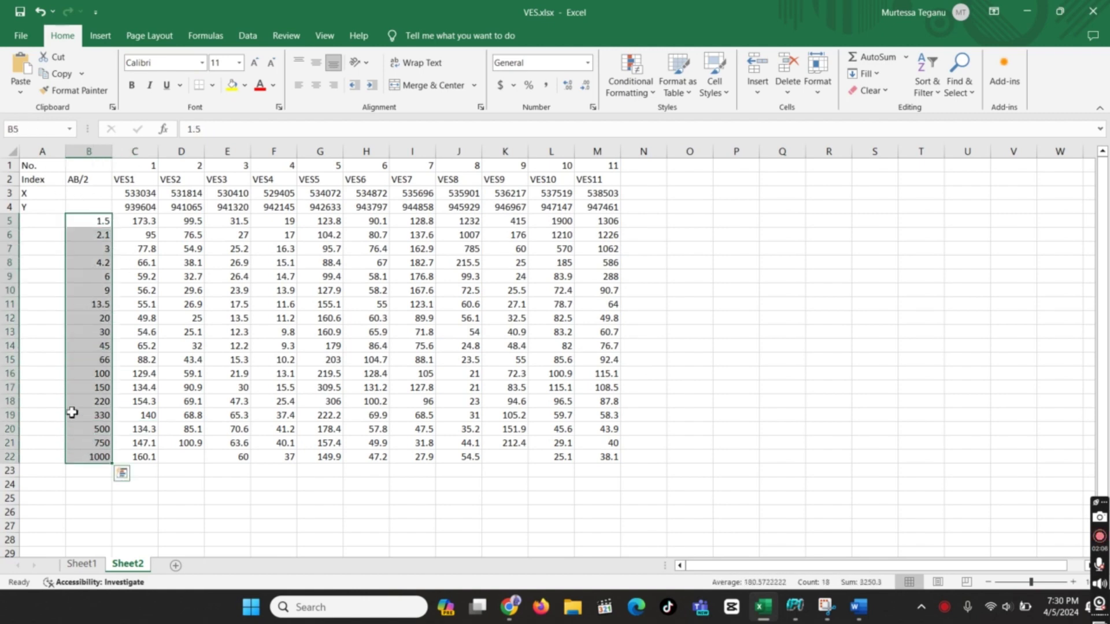
{"action": "right_click", "coordinate": [97, 250]}
{"action": "left_click", "coordinate": [130, 284]}
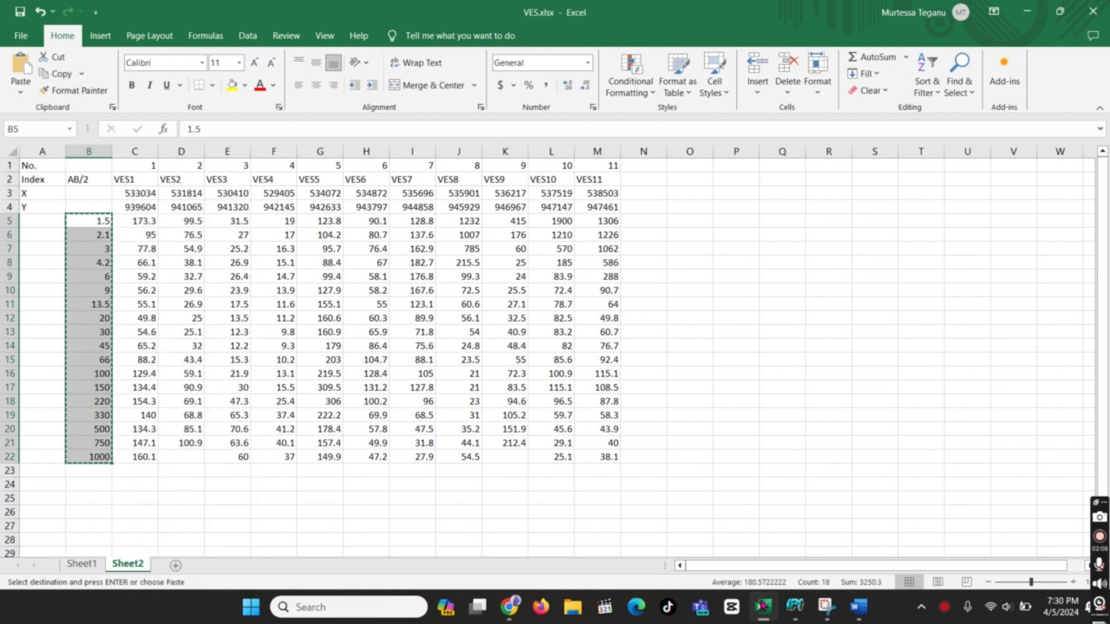
Paste the 18 AB/2 spacings (1.5 to 1000) into the AB/2 column
{"action": "left_click", "coordinate": [795, 607]}
{"action": "left_click", "coordinate": [152, 176]}
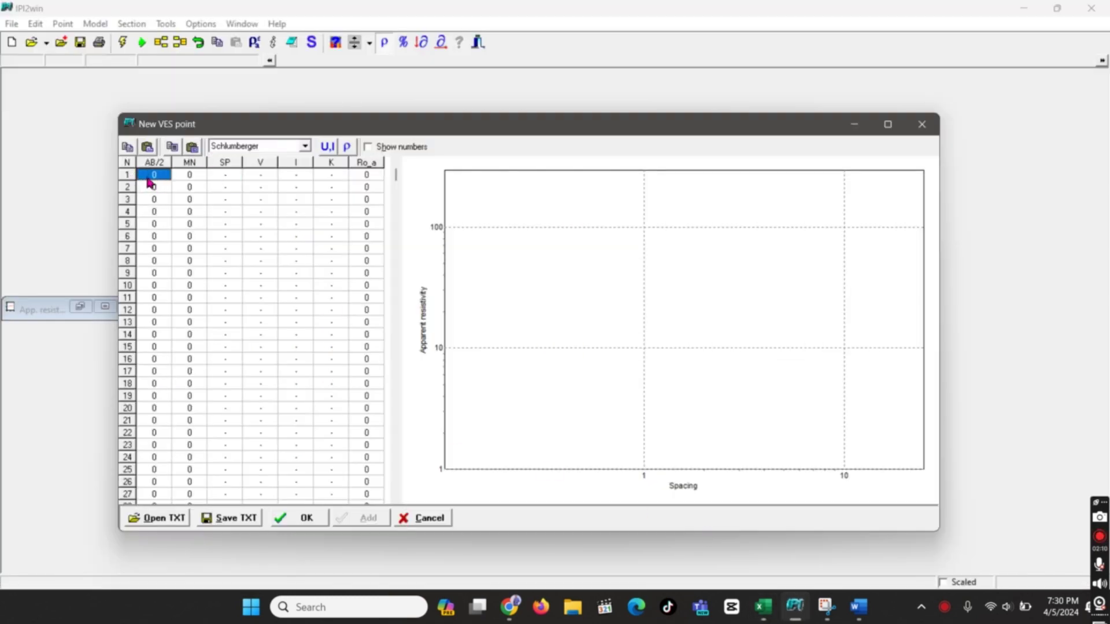
{"action": "right_click", "coordinate": [149, 180]}
{"action": "left_click", "coordinate": [185, 200]}
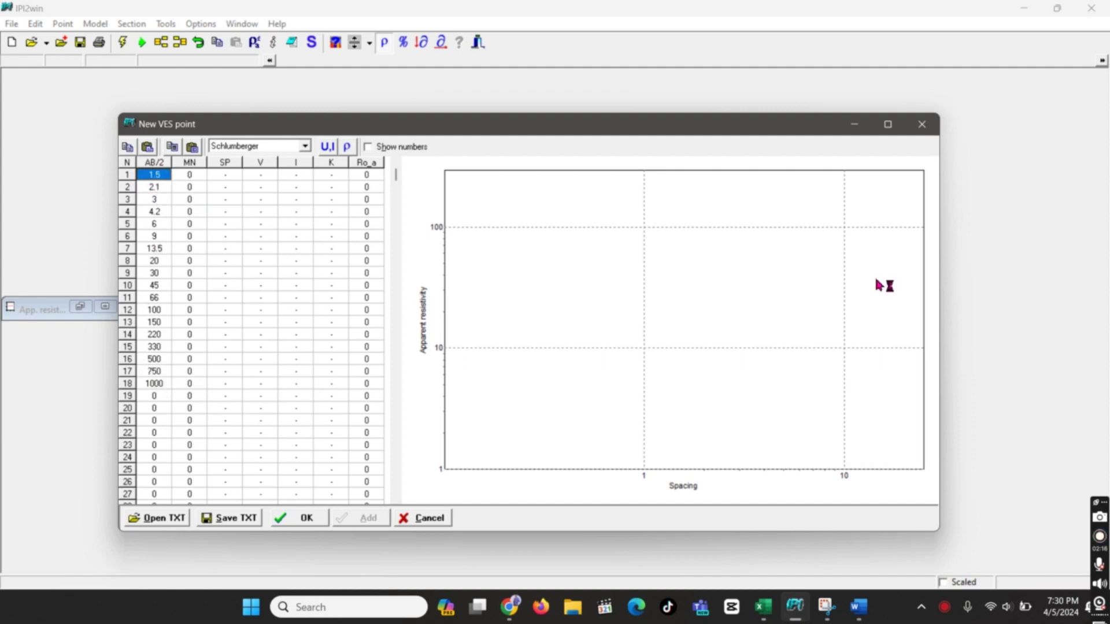
{"action": "left_click", "coordinate": [763, 607]}
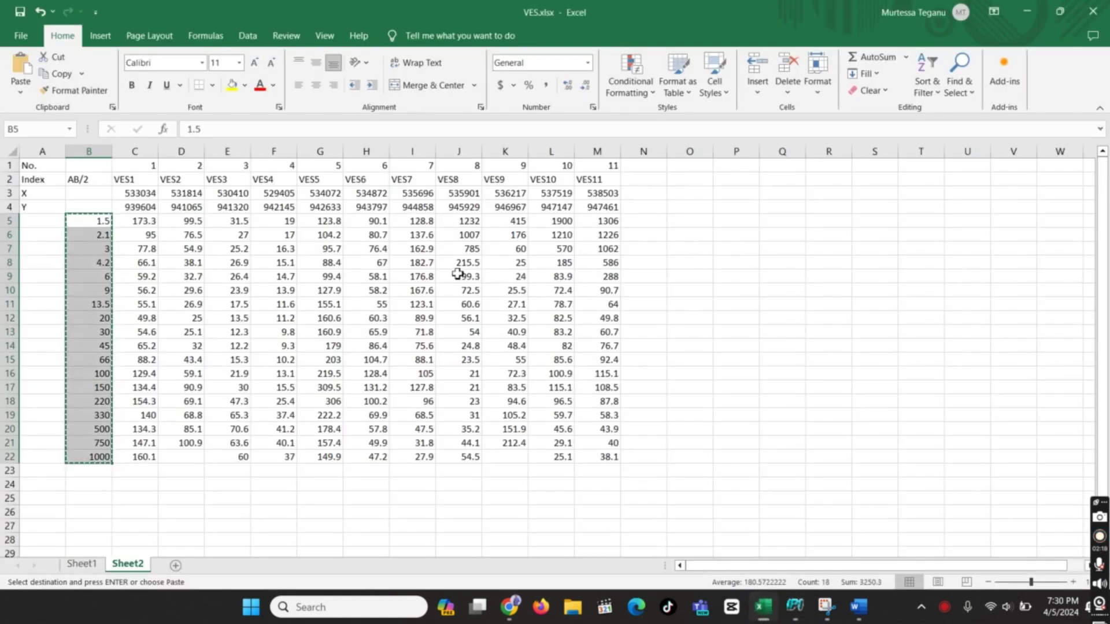
Copy the VES1 resistivity values C5:C22 in Excel
{"action": "left_click", "coordinate": [126, 178]}
{"action": "left_click", "coordinate": [145, 221]}
{"action": "left_click_drag", "start_coordinate": [145, 221], "coordinate": [140, 456]}
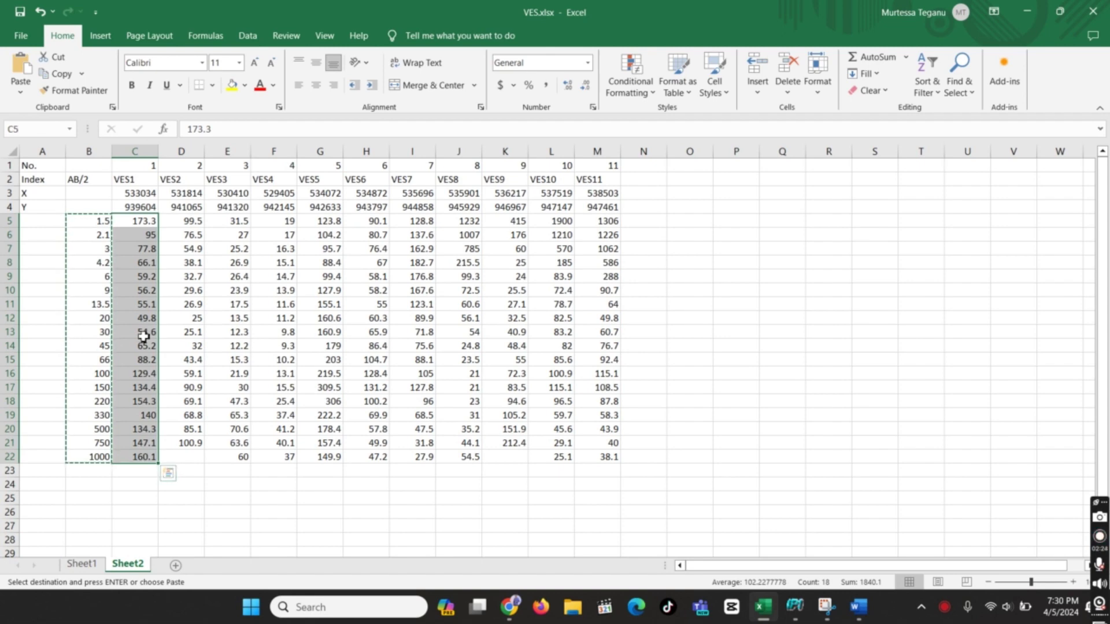
{"action": "right_click", "coordinate": [145, 456]}
{"action": "left_click", "coordinate": [178, 286]}
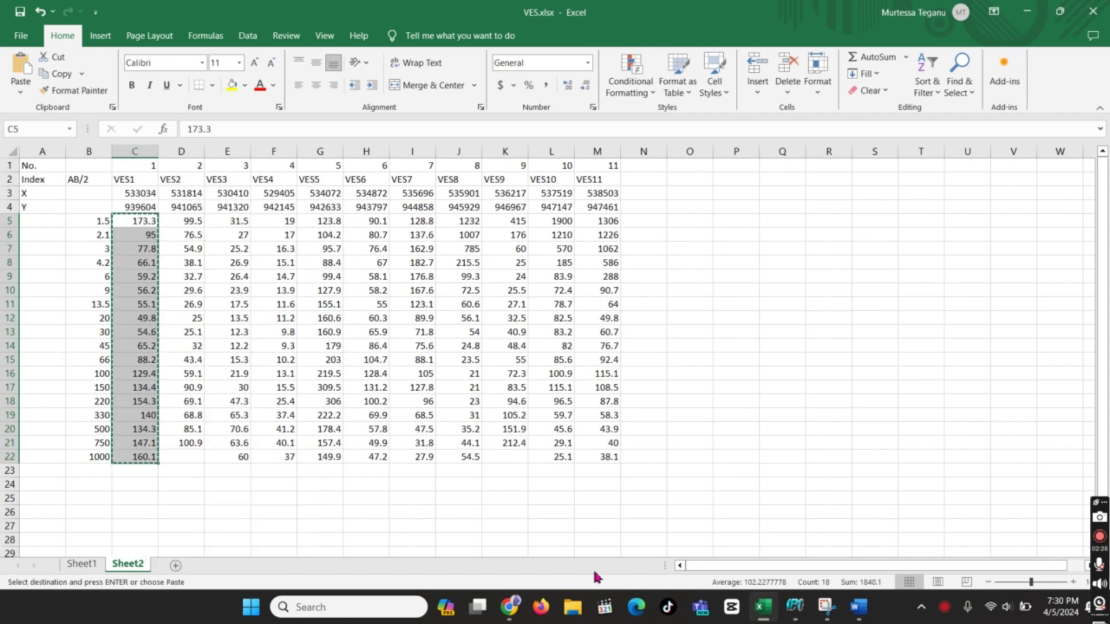
Paste the values (173.3 to 160.1) into the Ro_a column and enable Show numbers
{"action": "left_click", "coordinate": [794, 607]}
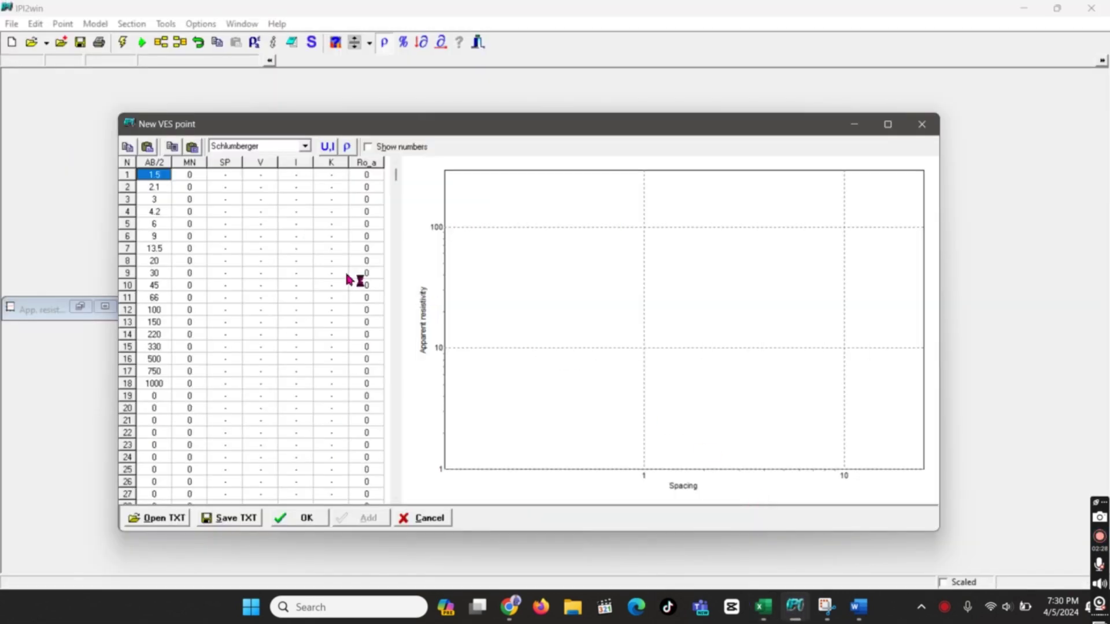
{"action": "left_click", "coordinate": [366, 175]}
{"action": "right_click", "coordinate": [361, 174]}
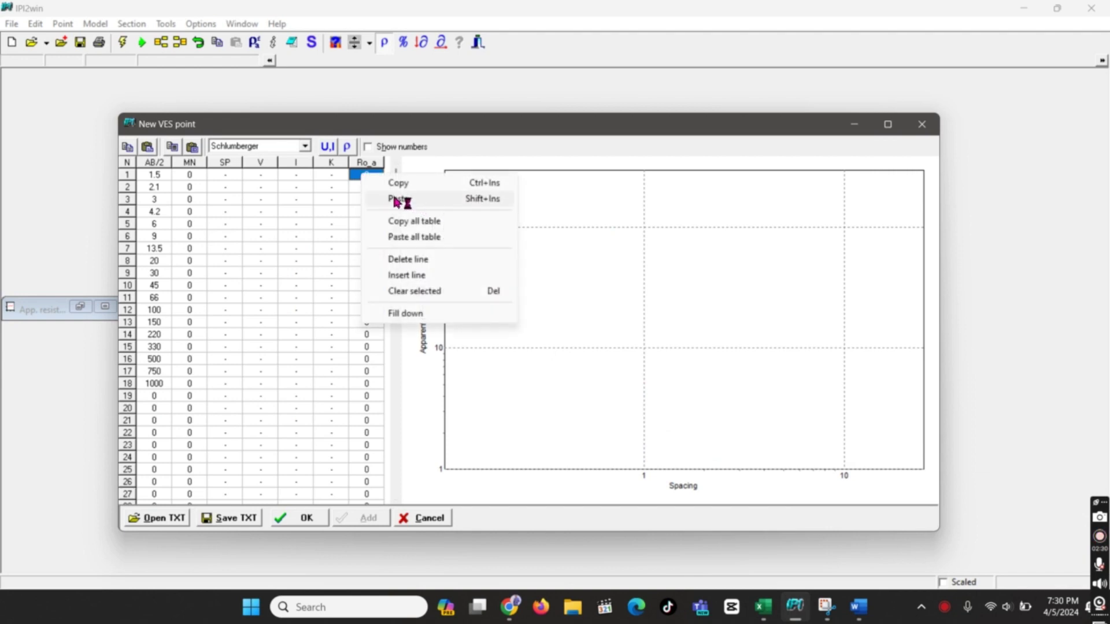
{"action": "left_click", "coordinate": [415, 199]}
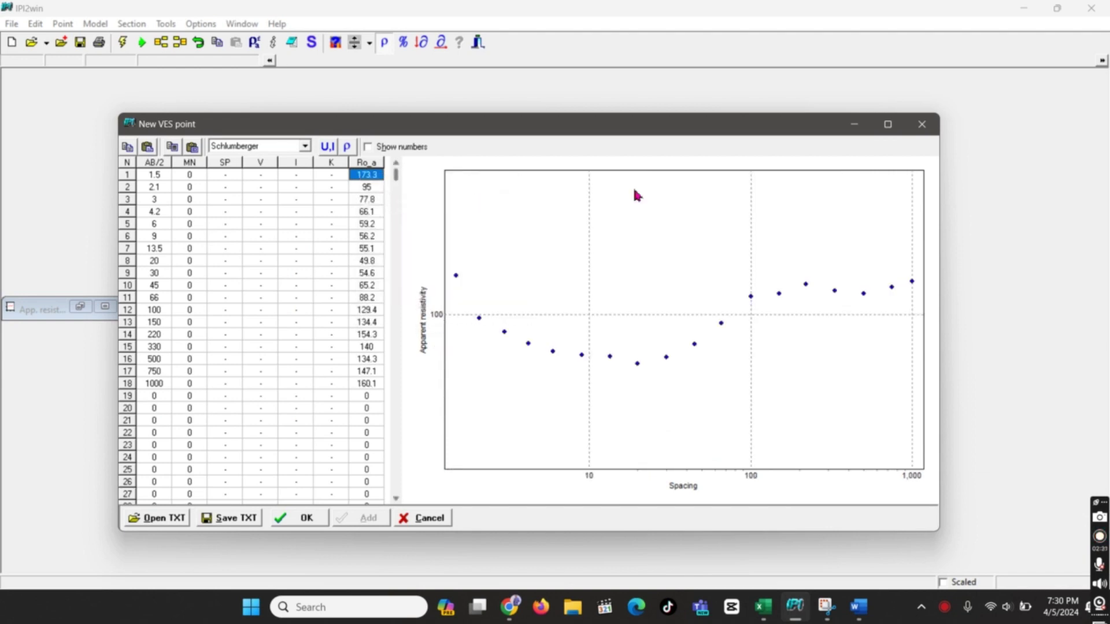
{"action": "left_click", "coordinate": [368, 385]}
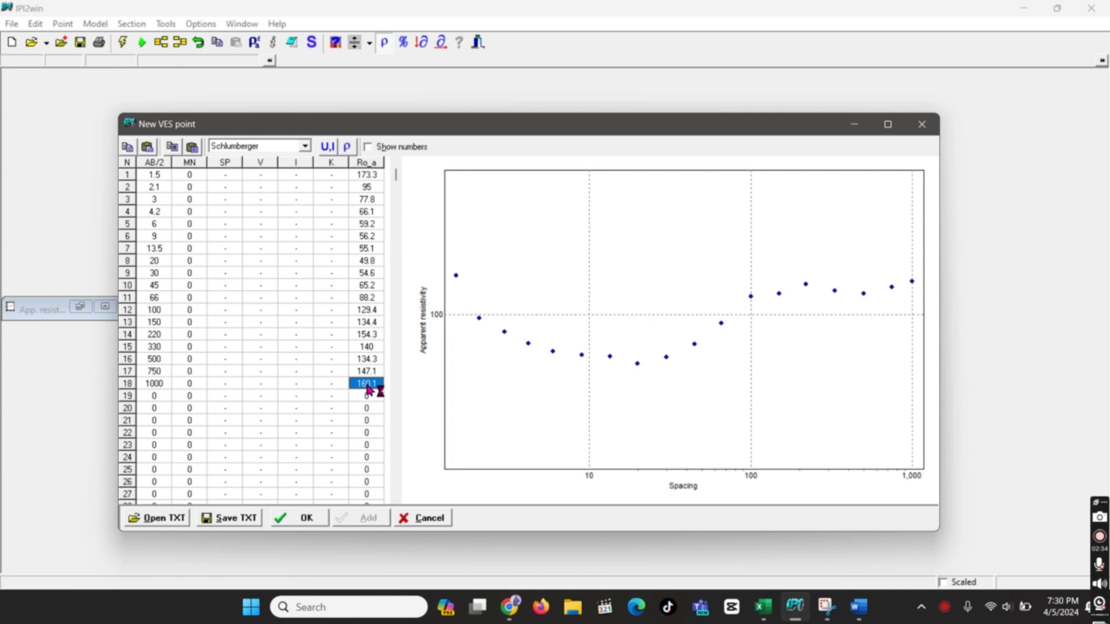
{"action": "left_click", "coordinate": [157, 173]}
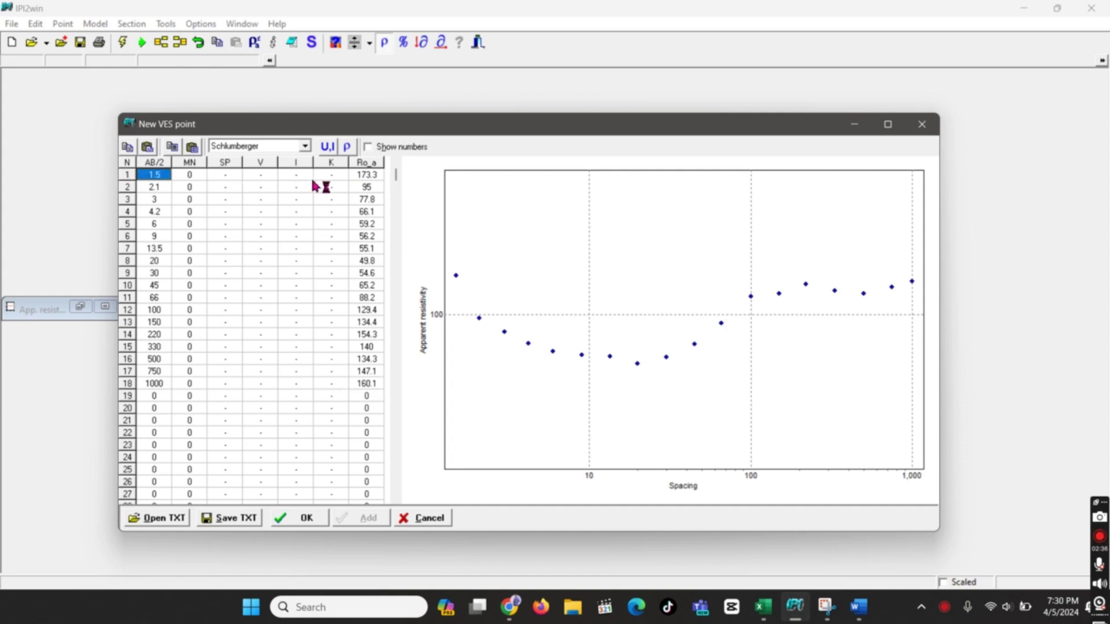
{"action": "left_click", "coordinate": [369, 176]}
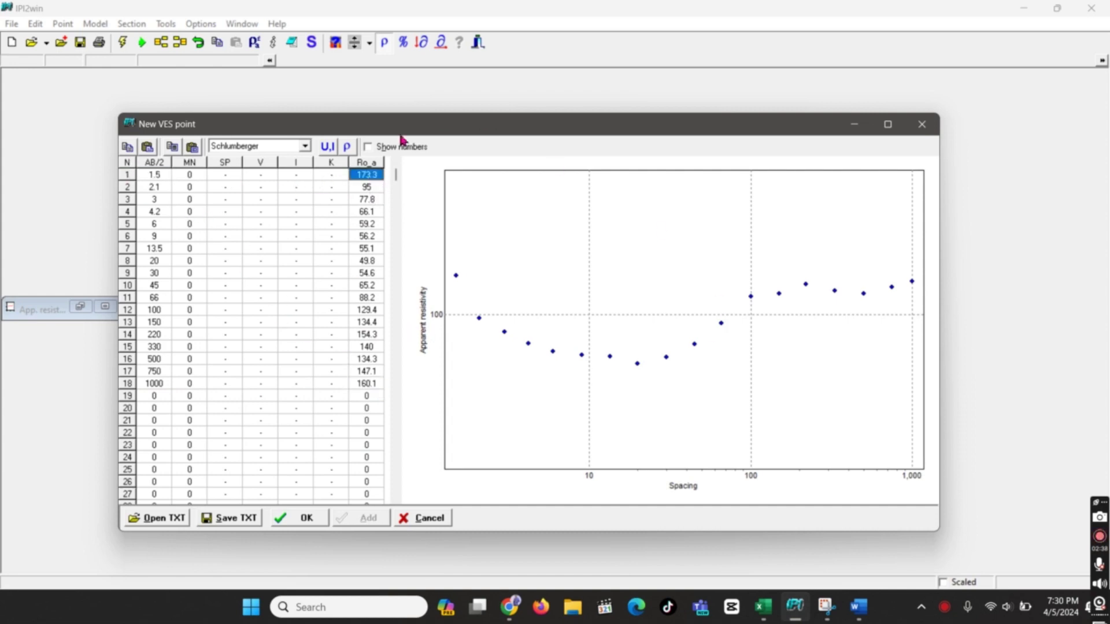
{"action": "left_click", "coordinate": [373, 149]}
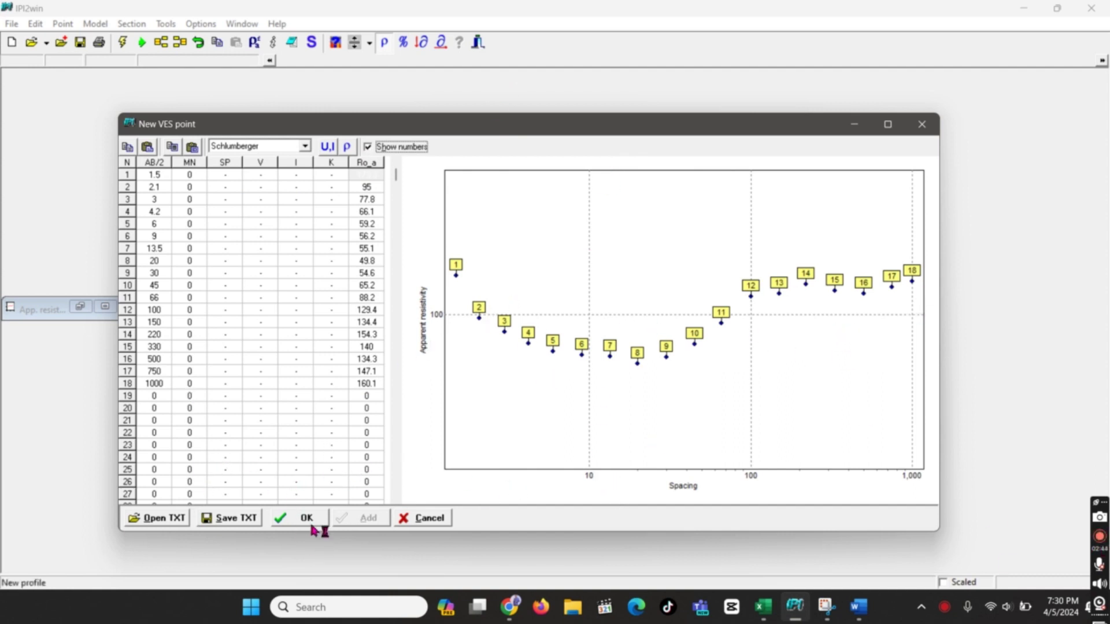
Save the sounding data as Ves_1.dat, correcting a mistyped file name
{"action": "left_click", "coordinate": [251, 516]}
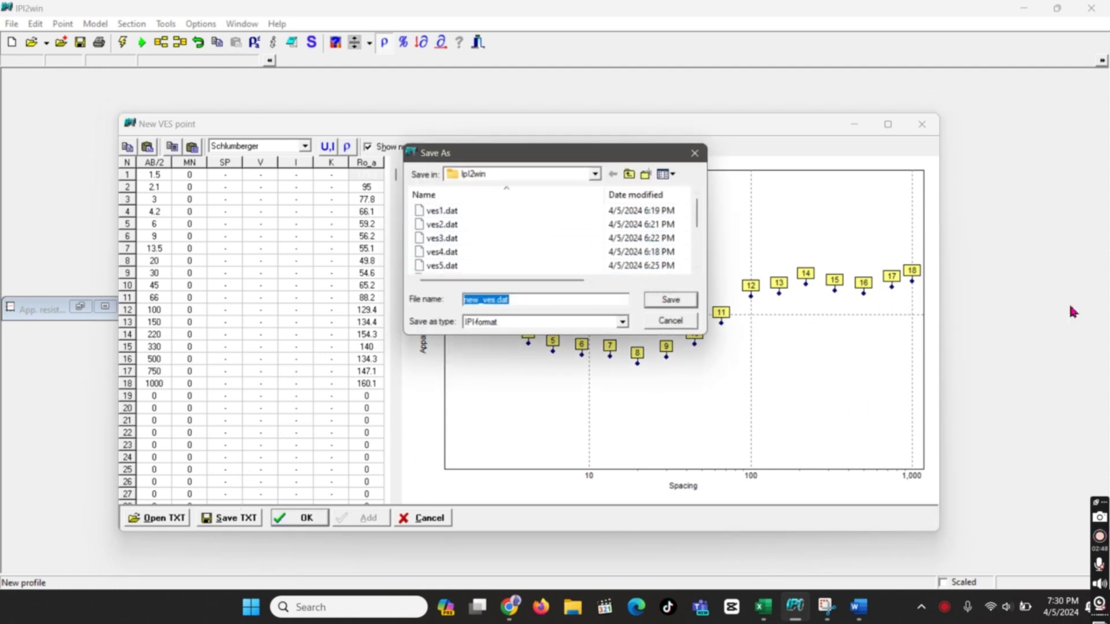
{"action": "type", "text": "V"}
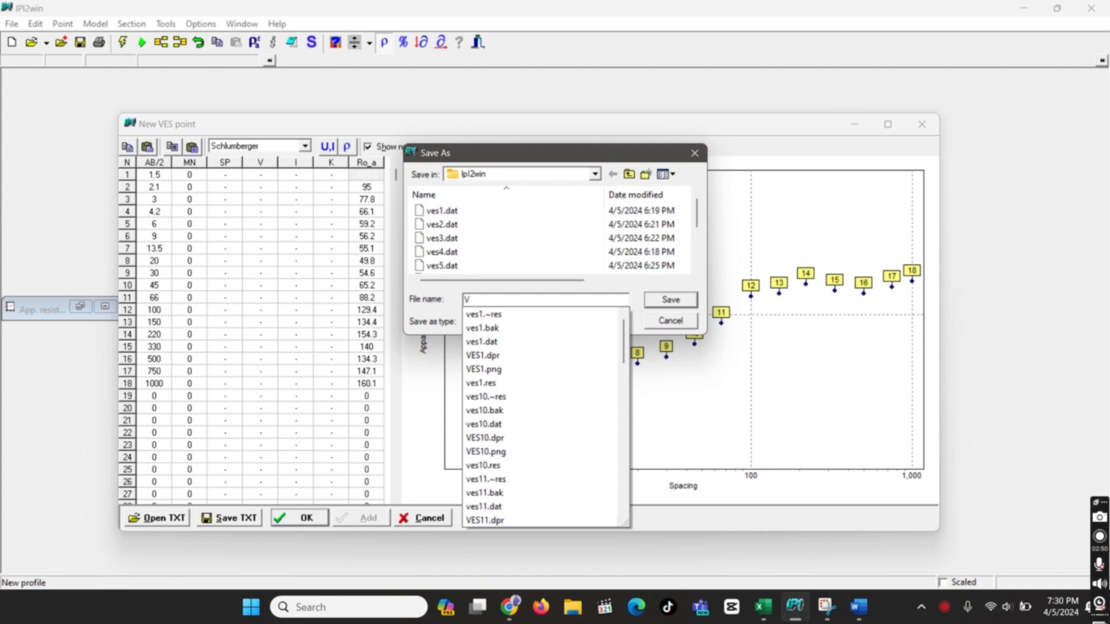
{"action": "type", "text": "ees"}
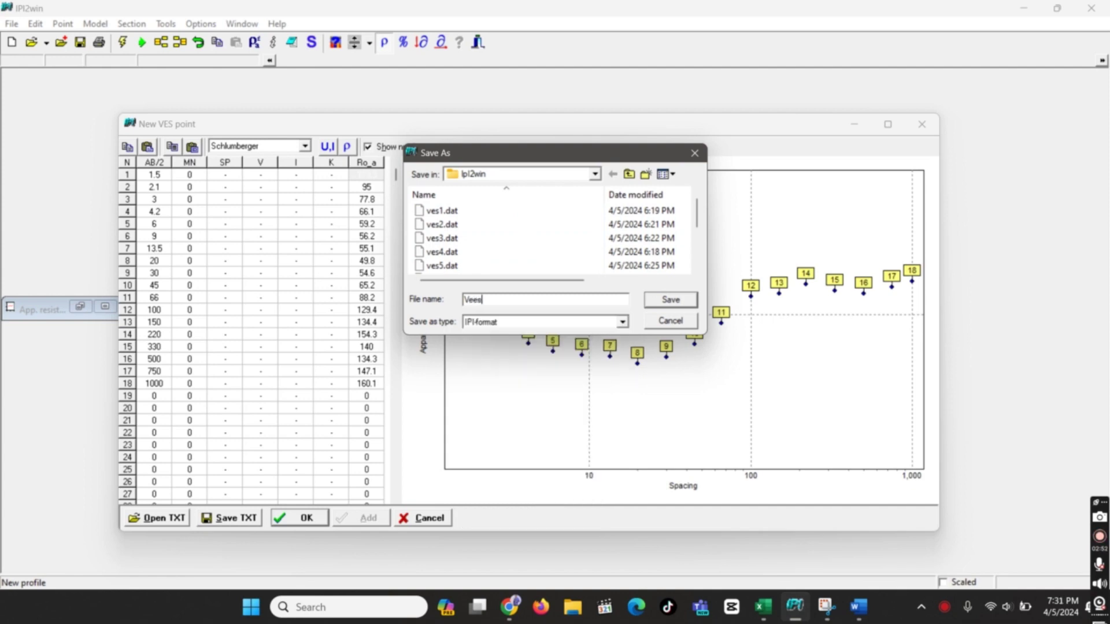
{"action": "key", "text": "BackSpace"}
{"action": "key", "text": "BackSpace"}
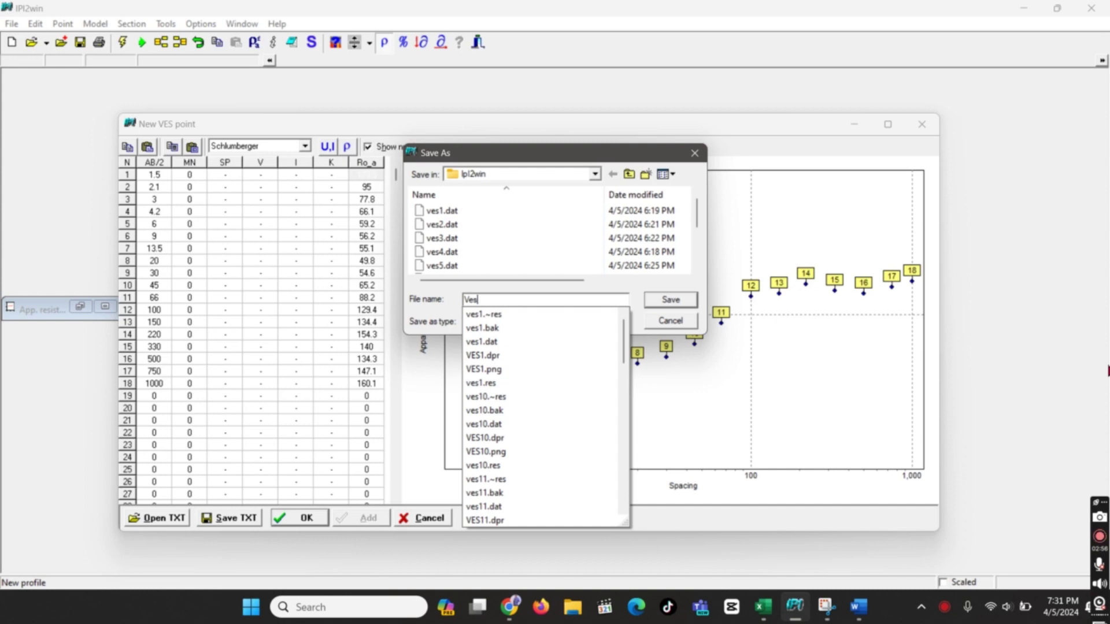
{"action": "type", "text": "_1.dat"}
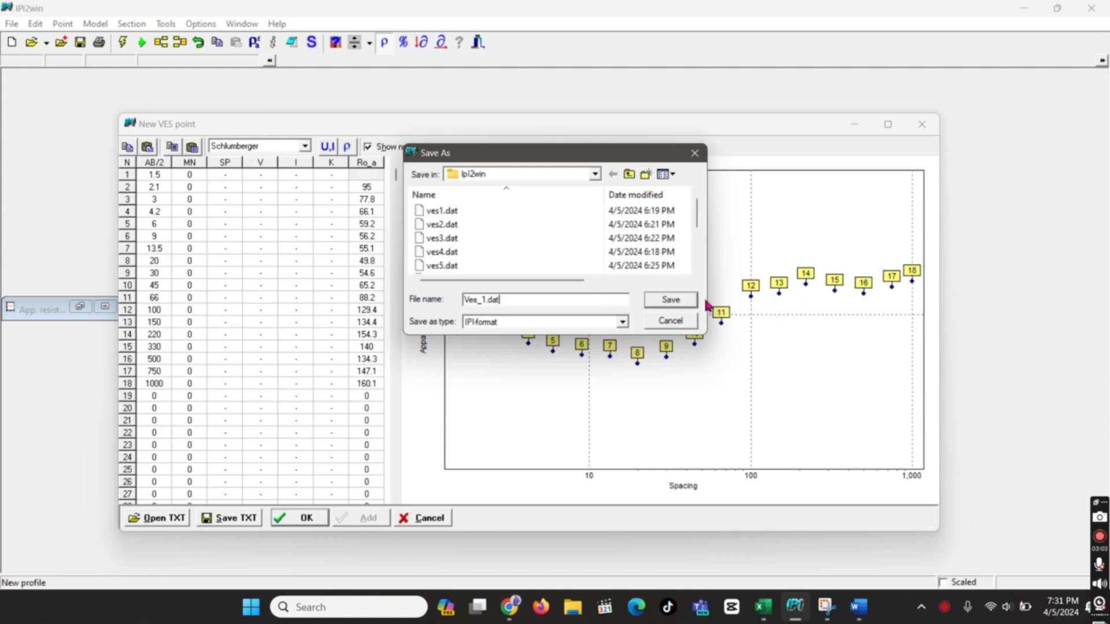
{"action": "left_click", "coordinate": [674, 300]}
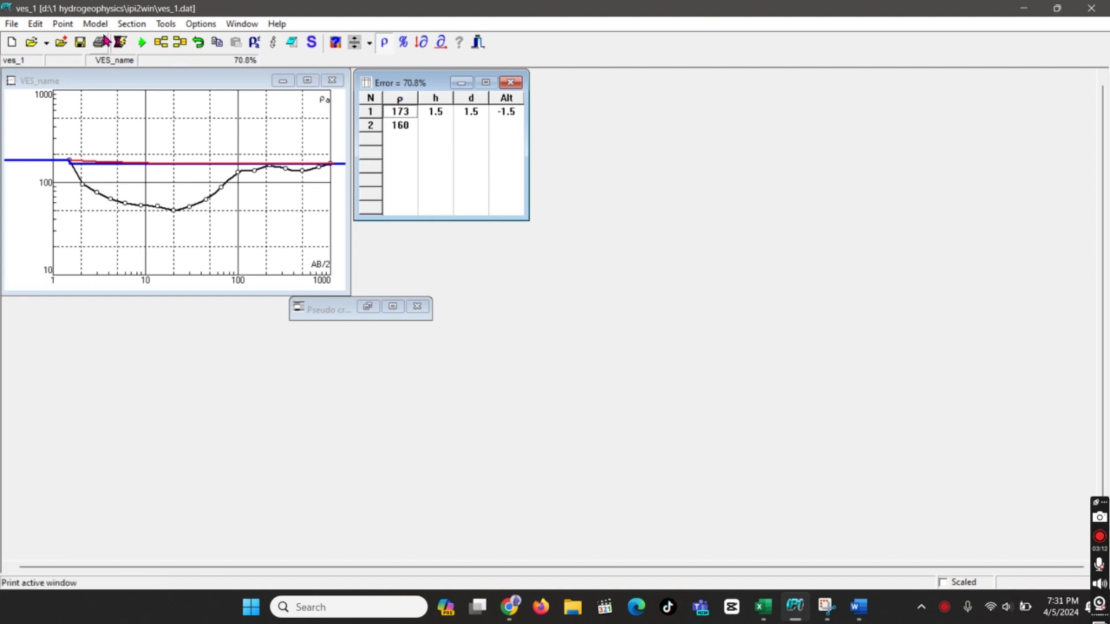
Invert the curve to a seven-layer model at 2.76% error and open the Information dialog
{"action": "left_click", "coordinate": [143, 45]}
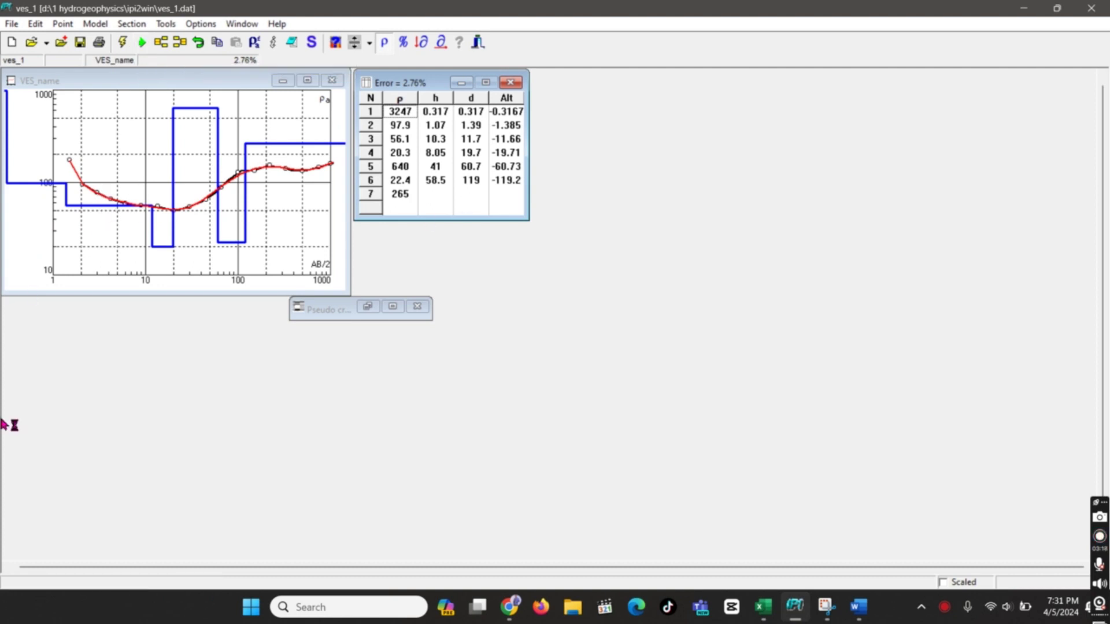
{"action": "left_click", "coordinate": [273, 42]}
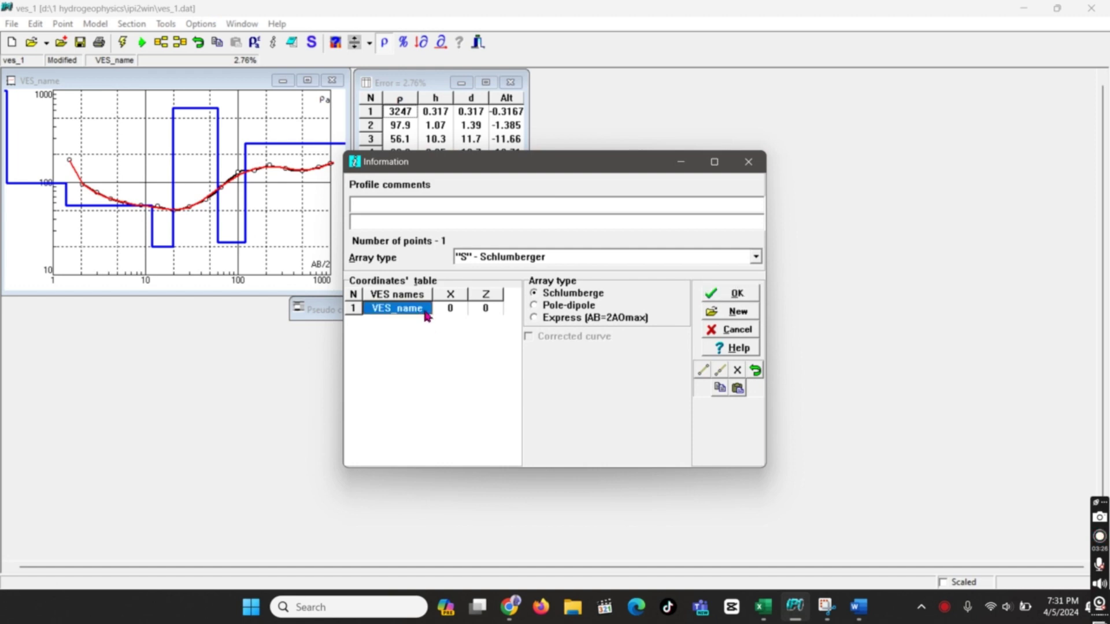
Change the sounding name from VES_name to VES_1 and confirm
{"action": "left_click", "coordinate": [424, 309]}
{"action": "left_click_drag", "start_coordinate": [415, 310], "coordinate": [387, 309]}
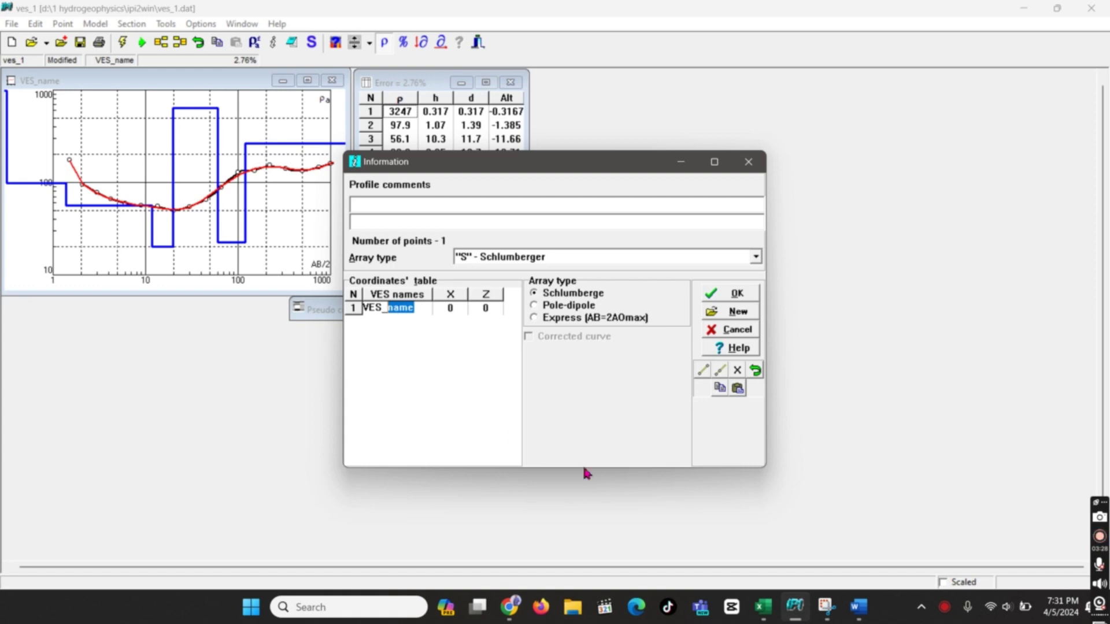
{"action": "type", "text": "1"}
{"action": "left_click", "coordinate": [729, 295]}
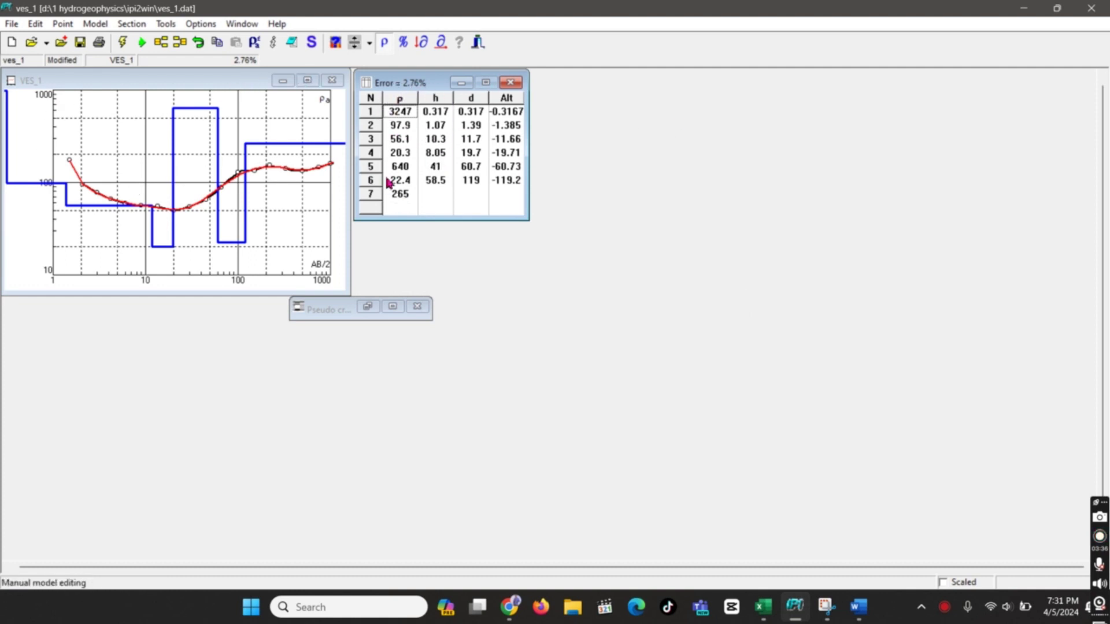
Review layer 6 depth, thickness and bottom resistivity 265, refit, then start a new snip
{"action": "left_click", "coordinate": [515, 184]}
{"action": "left_click", "coordinate": [471, 184]}
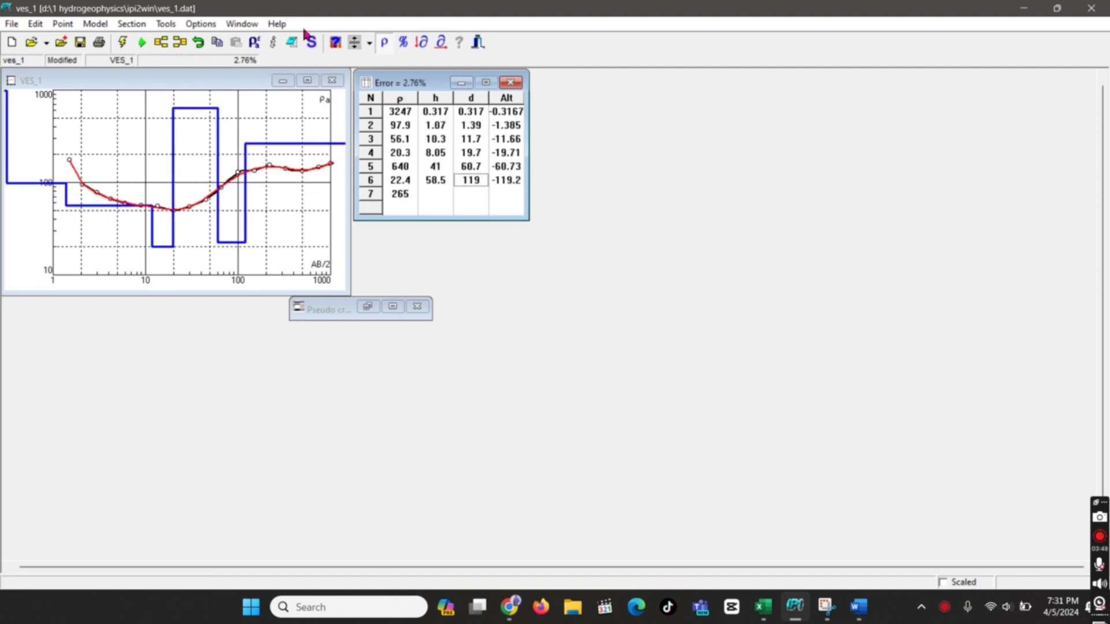
{"action": "left_click", "coordinate": [139, 42]}
{"action": "left_click", "coordinate": [446, 202]}
{"action": "left_click", "coordinate": [397, 198]}
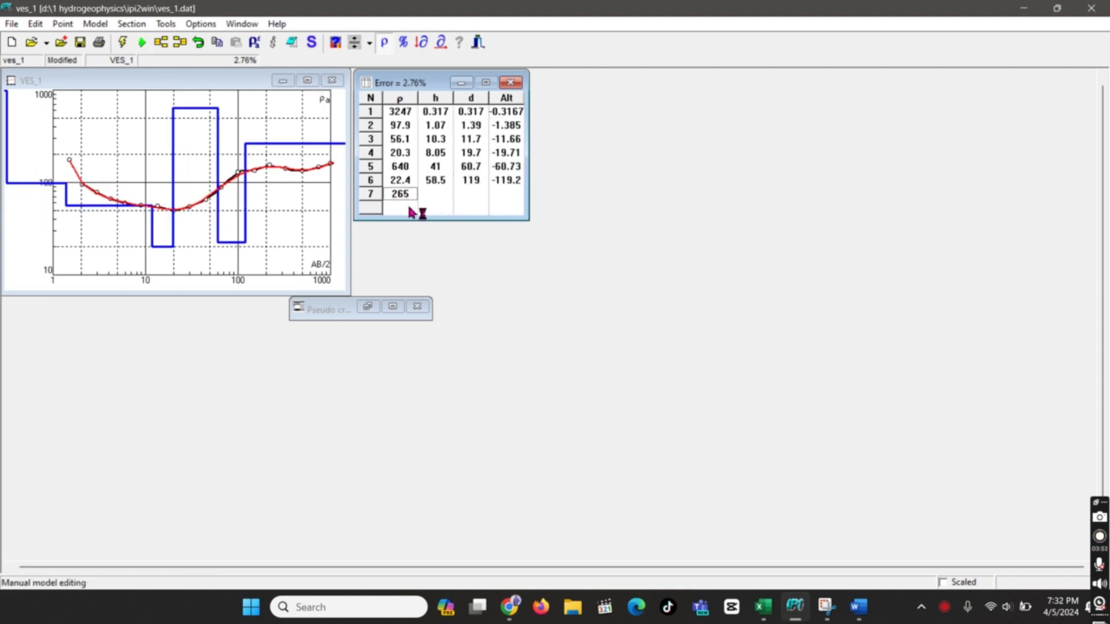
{"action": "left_click", "coordinate": [825, 607]}
{"action": "left_click", "coordinate": [339, 123]}
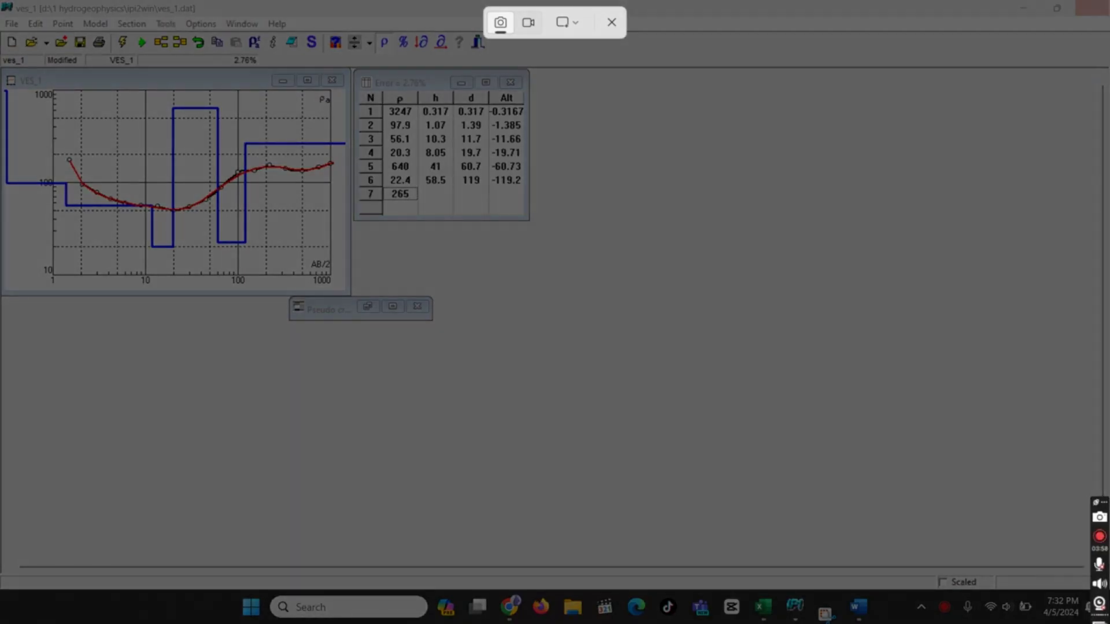
Capture the VES_1 curve and 2.76% error table, tightening the right edge
{"action": "left_click_drag", "start_coordinate": [0, 67], "coordinate": [559, 302]}
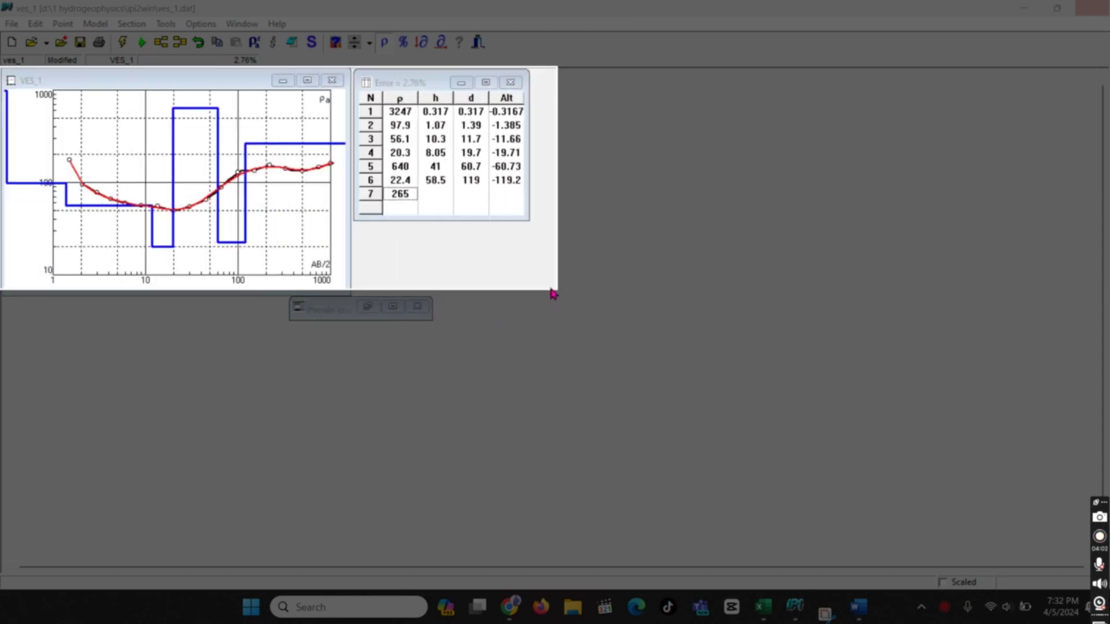
{"action": "left_click_drag", "start_coordinate": [553, 293], "coordinate": [535, 301]}
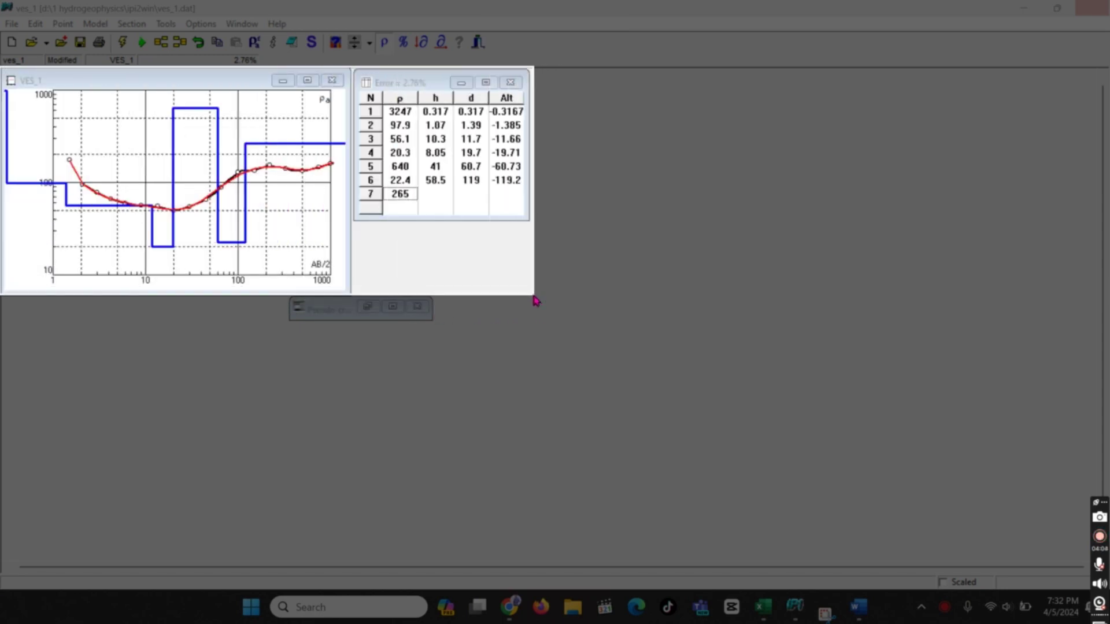
{"action": "left_click_drag", "start_coordinate": [535, 300], "coordinate": [535, 301]}
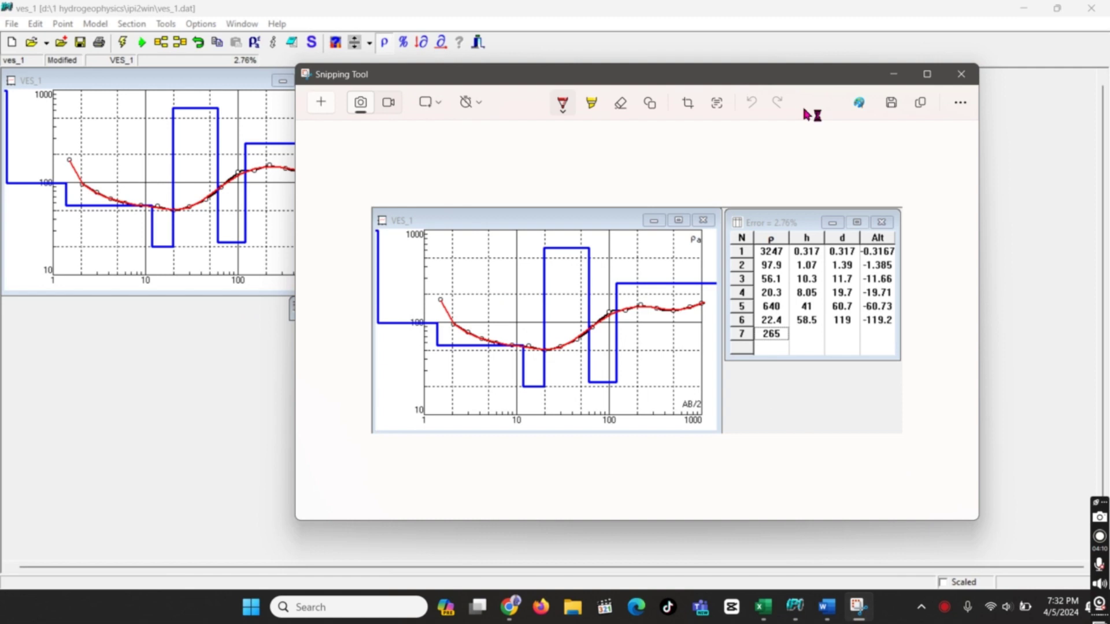
Browse the capture's save dialog to D:\1 Hydrogeophysics\Ipl2win, starting from the VES1.png name
{"action": "left_click", "coordinate": [891, 103]}
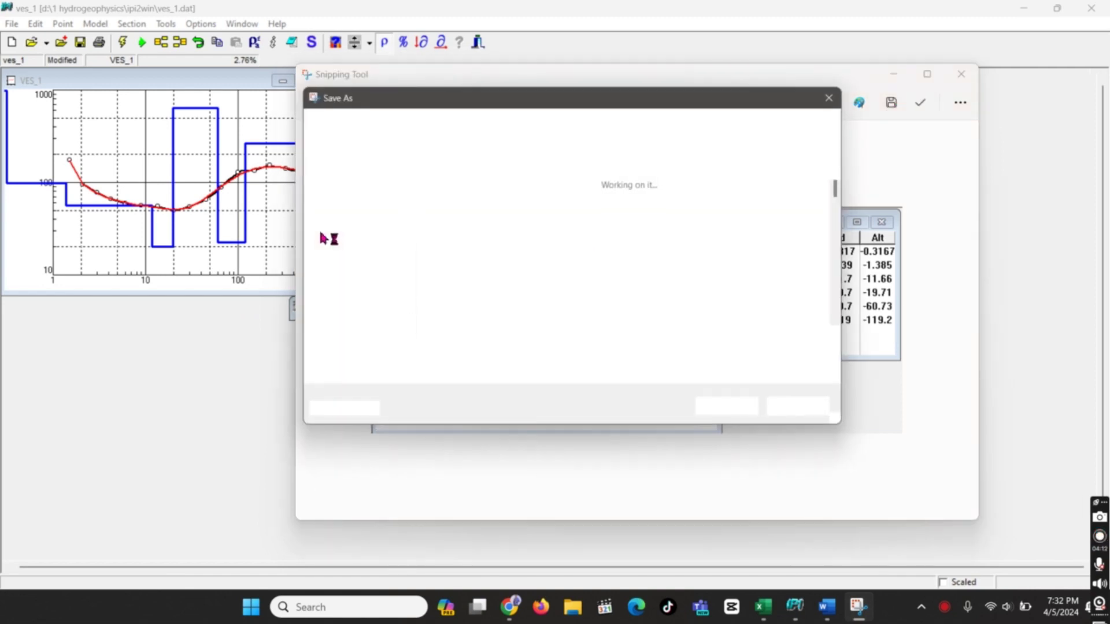
{"action": "left_click", "coordinate": [374, 295]}
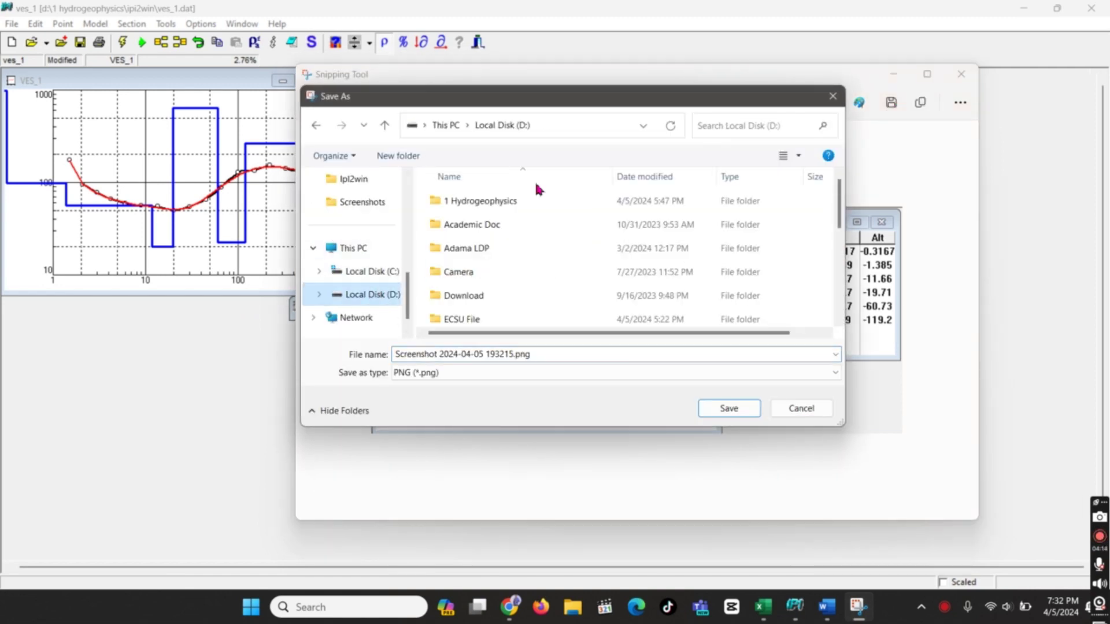
{"action": "double_click", "coordinate": [451, 202]}
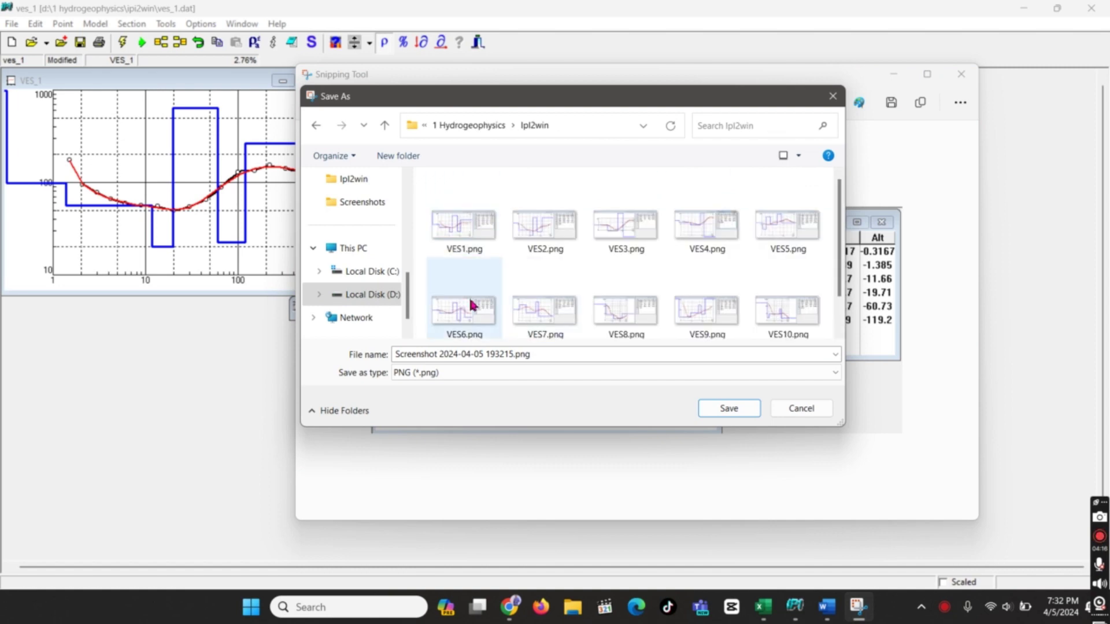
{"action": "left_click", "coordinate": [464, 230]}
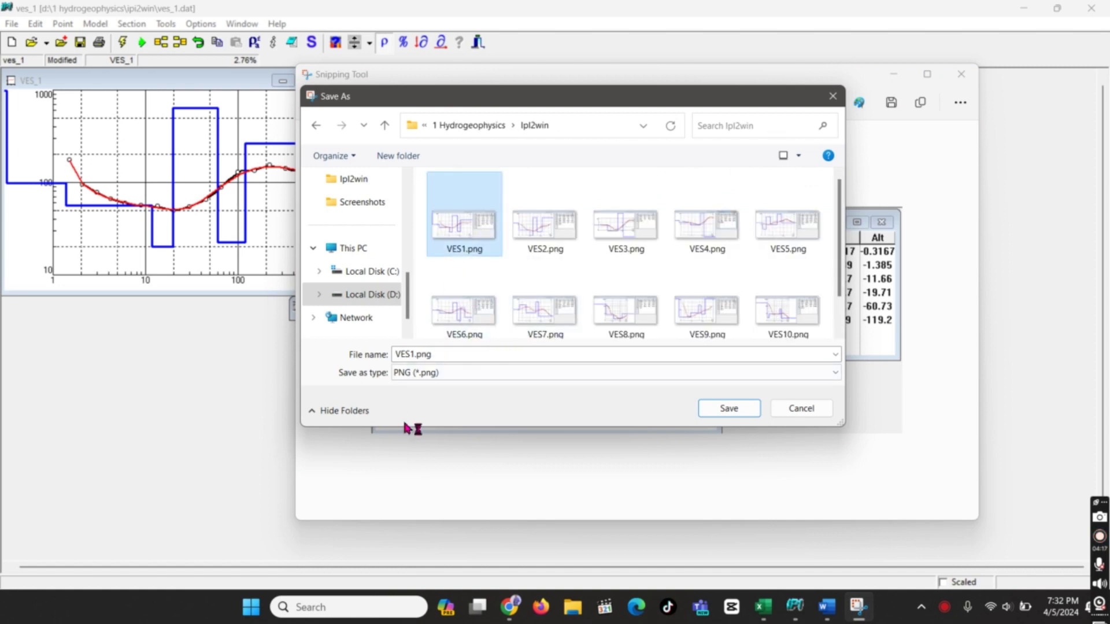
Save the capture as 'VES1 resistivity curve.png', then save the IPI2win model file
{"action": "double_click", "coordinate": [416, 354]}
{"action": "left_click", "coordinate": [426, 359]}
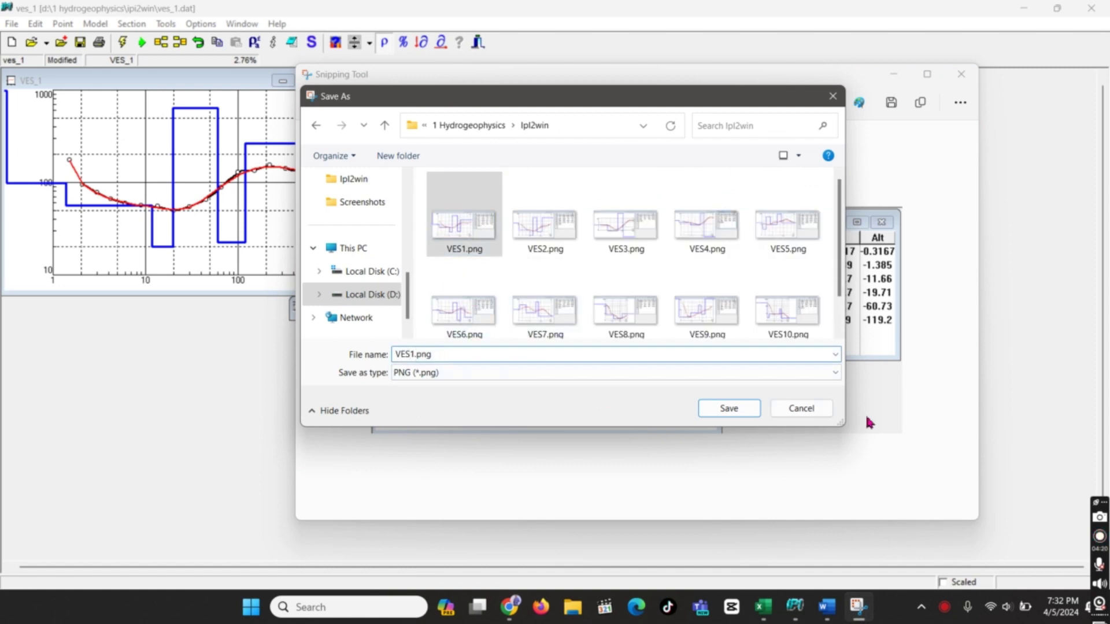
{"action": "type", "text": "res"}
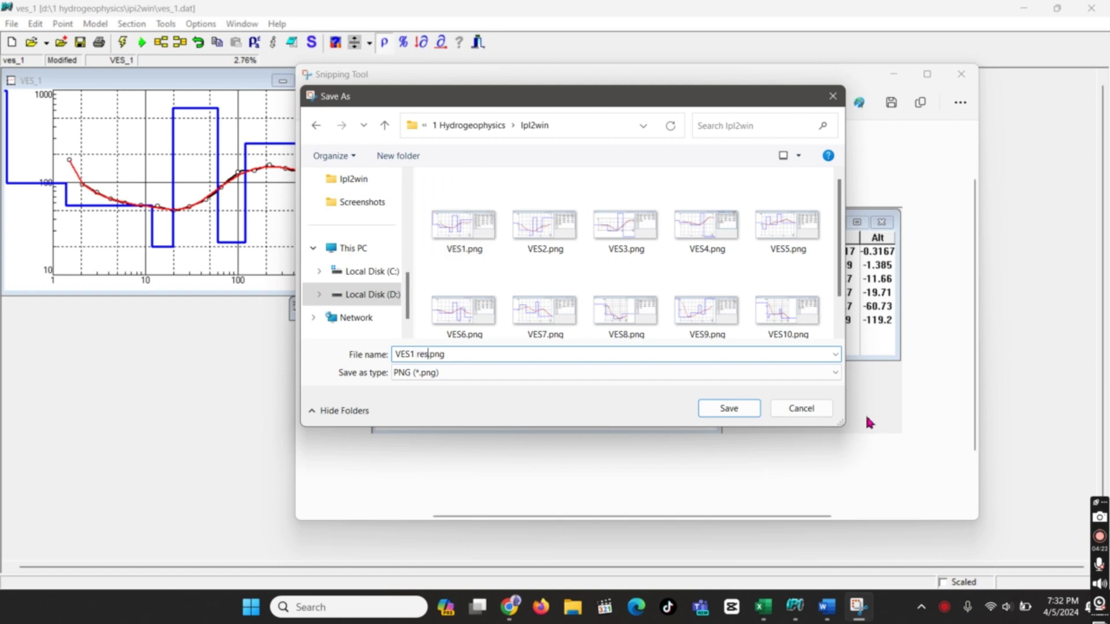
{"action": "type", "text": "istivity "}
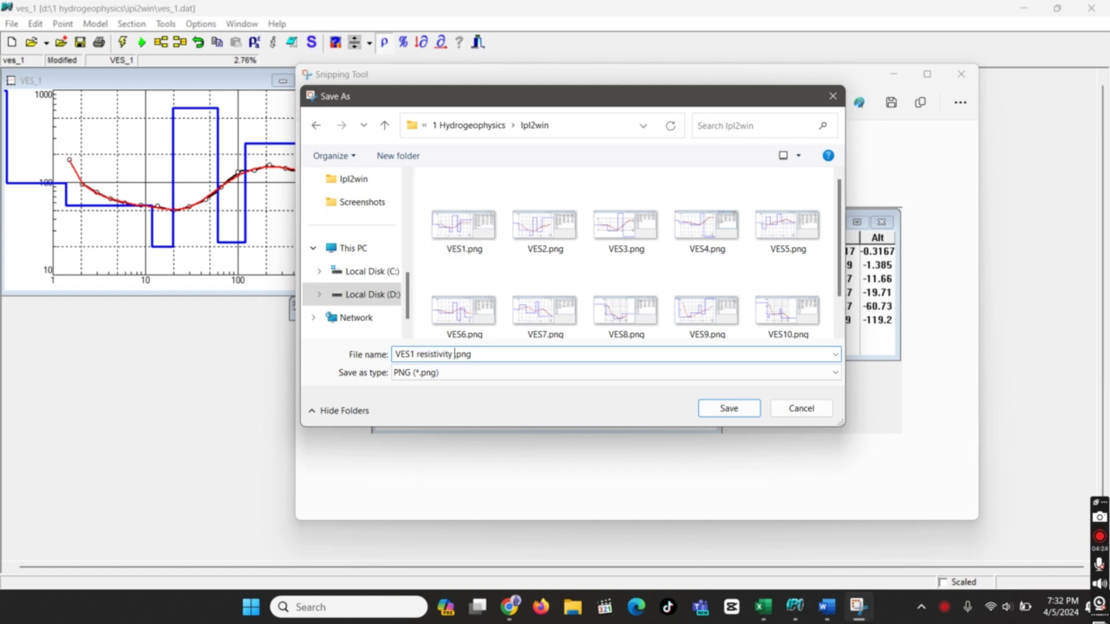
{"action": "type", "text": "curv"}
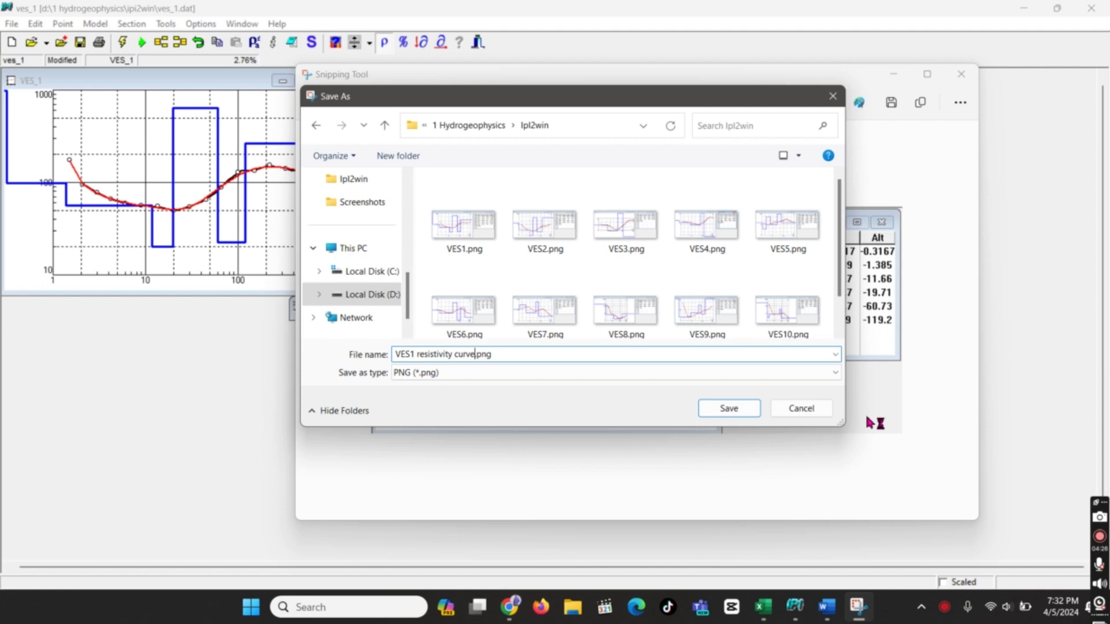
{"action": "type", "text": "e"}
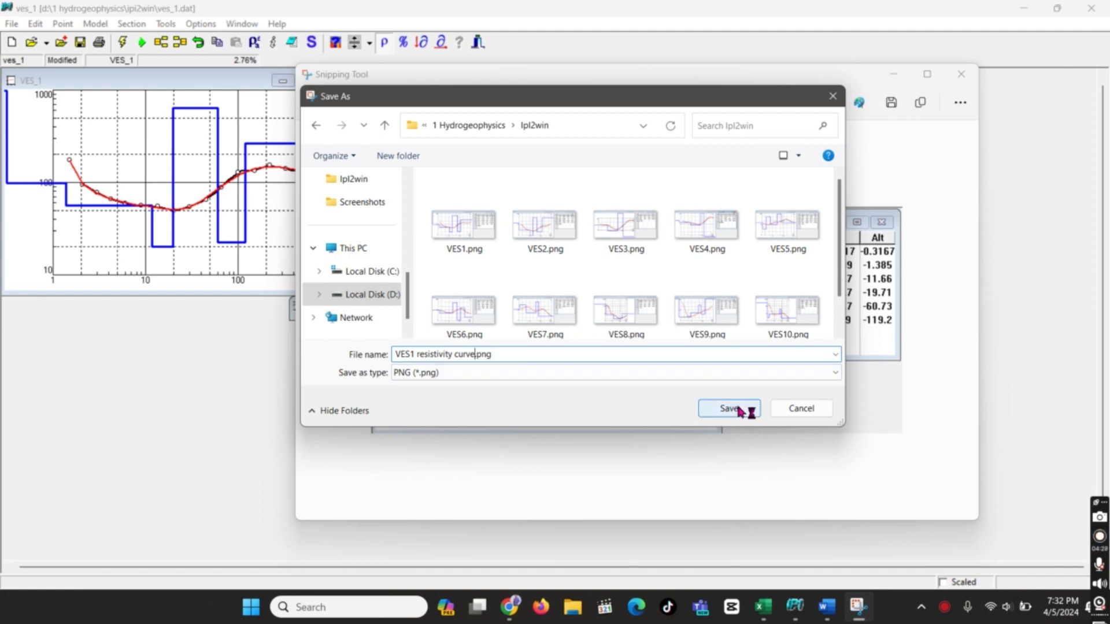
{"action": "left_click", "coordinate": [736, 409]}
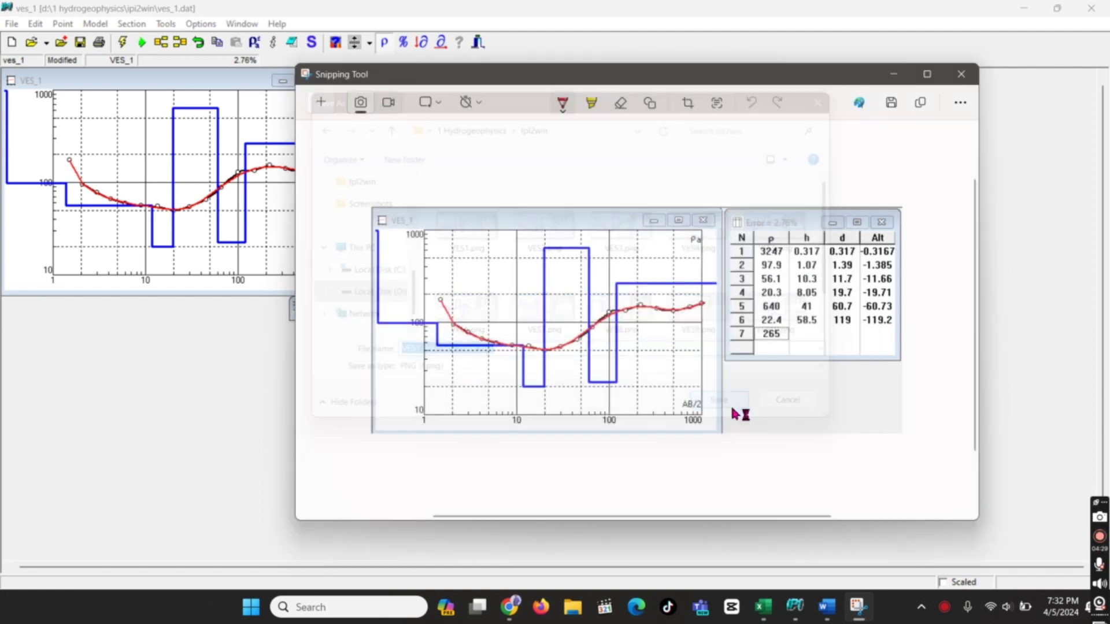
{"action": "left_click", "coordinate": [893, 75]}
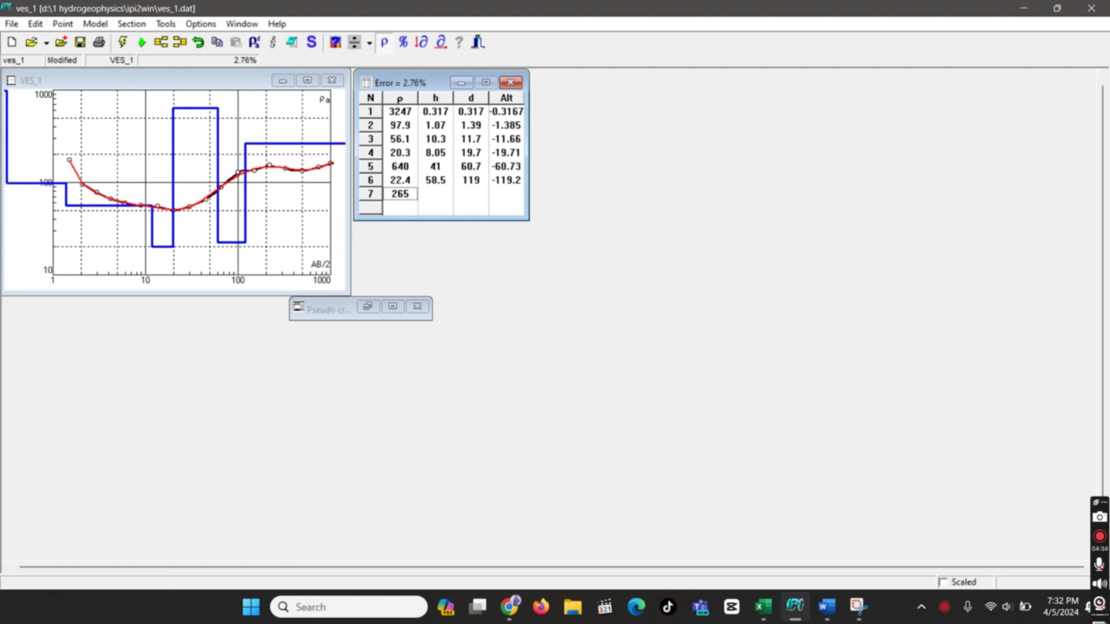
{"action": "left_click", "coordinate": [78, 45]}
Below 'Follow me' in Word, add 'Thank You' and 'Subscribe to my channel to get more videos'
{"action": "left_click", "coordinate": [825, 607]}
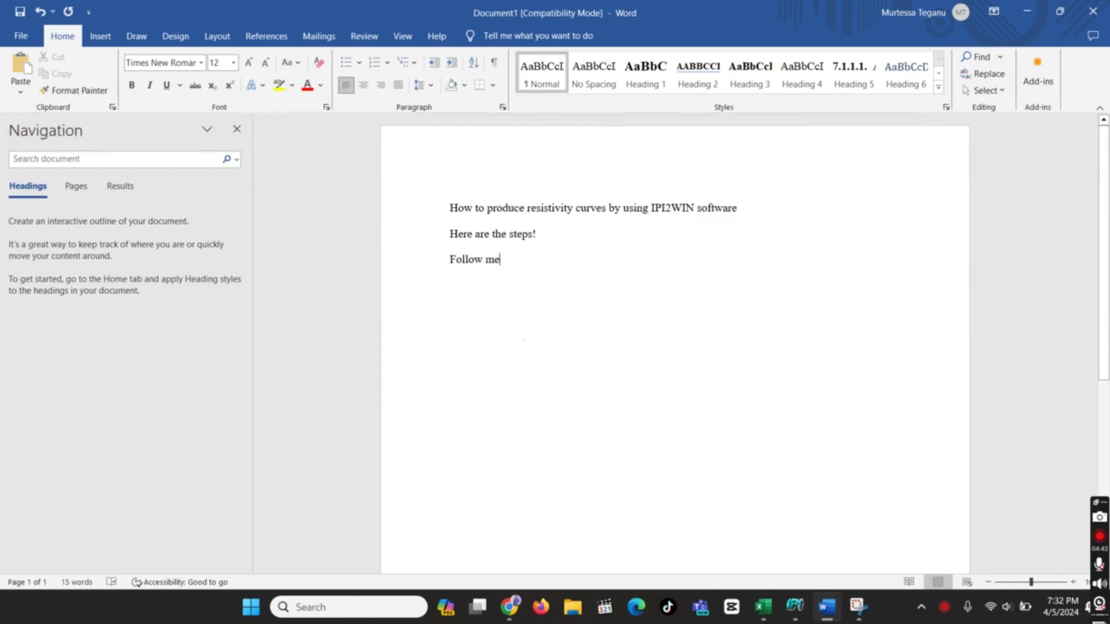
{"action": "key", "text": "Return"}
{"action": "type", "text": "Tha"}
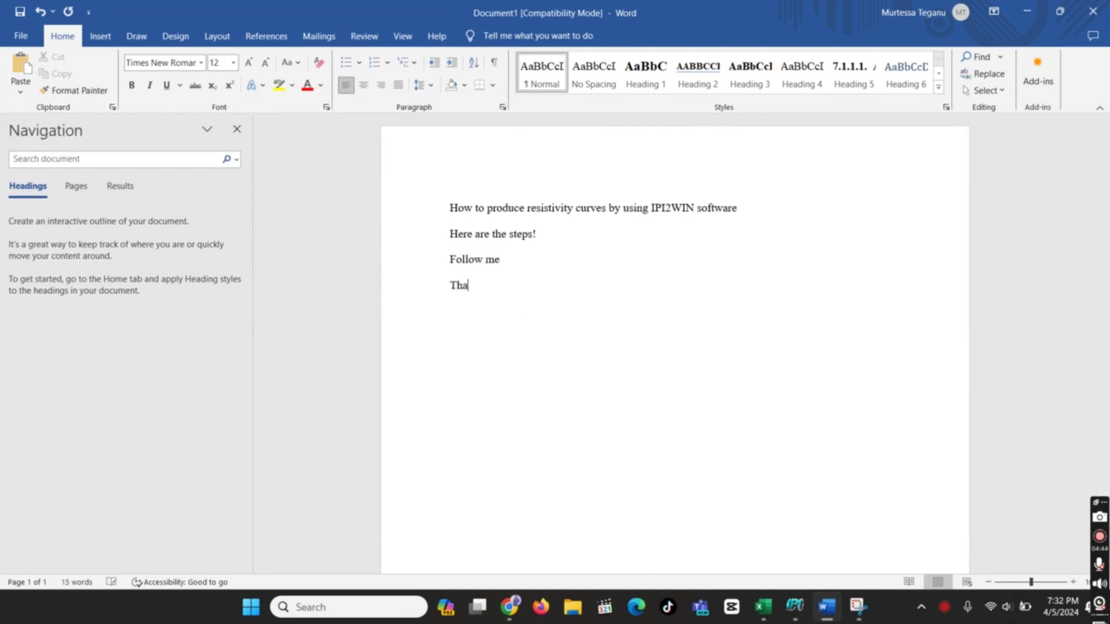
{"action": "type", "text": "nk You"}
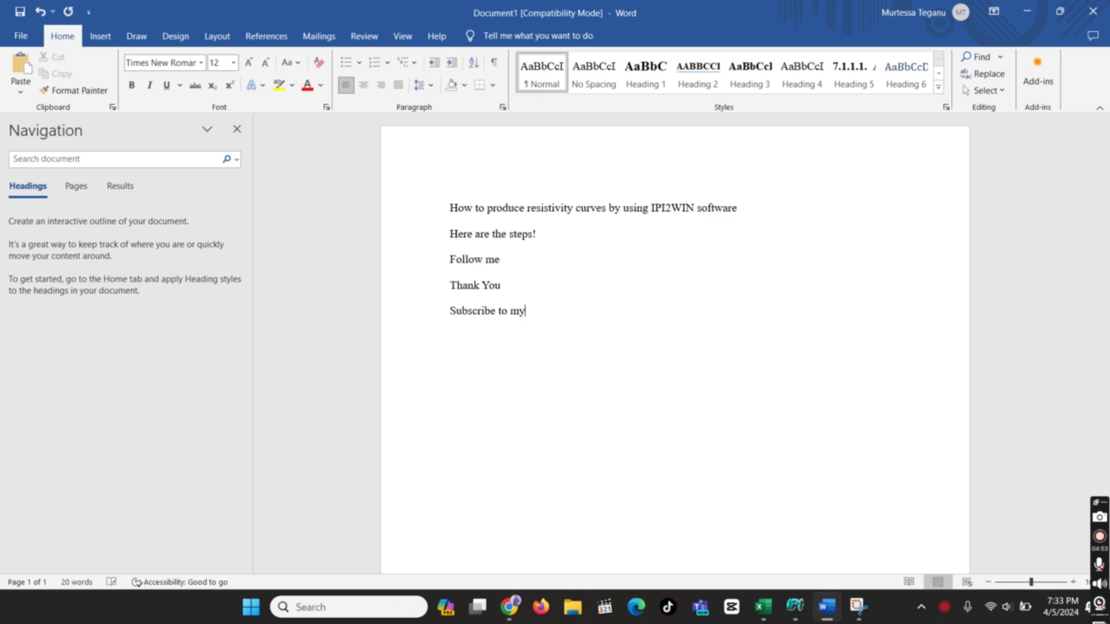
{"action": "type", "text": "nnel to "}
{"action": "type", "text": "ge"}
{"action": "type", "text": "t more videos"}
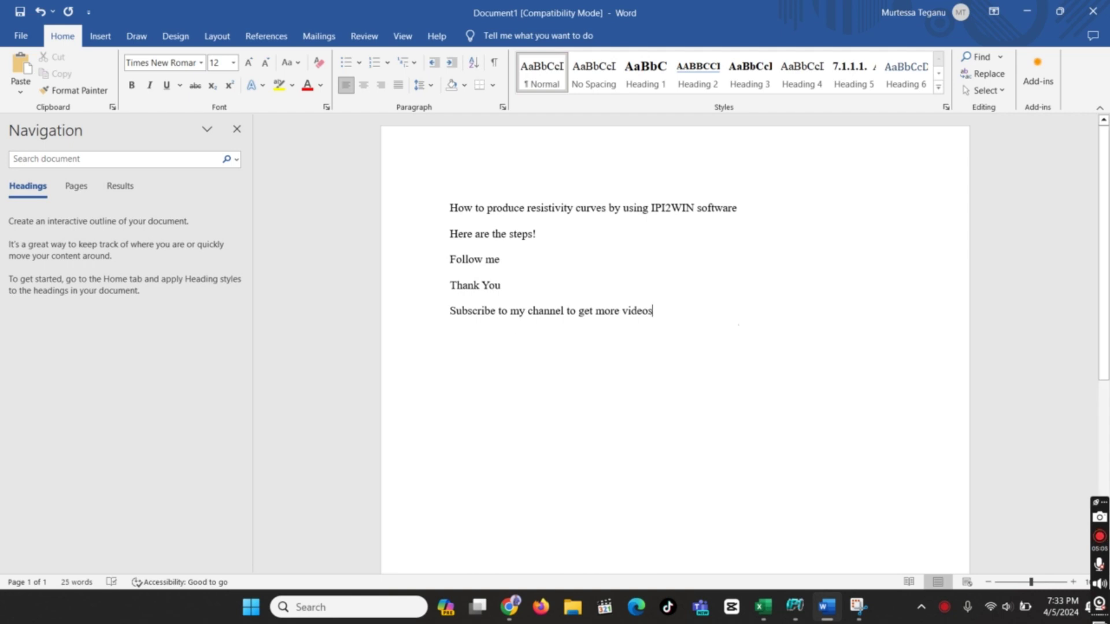
{"action": "key", "text": "Return"}
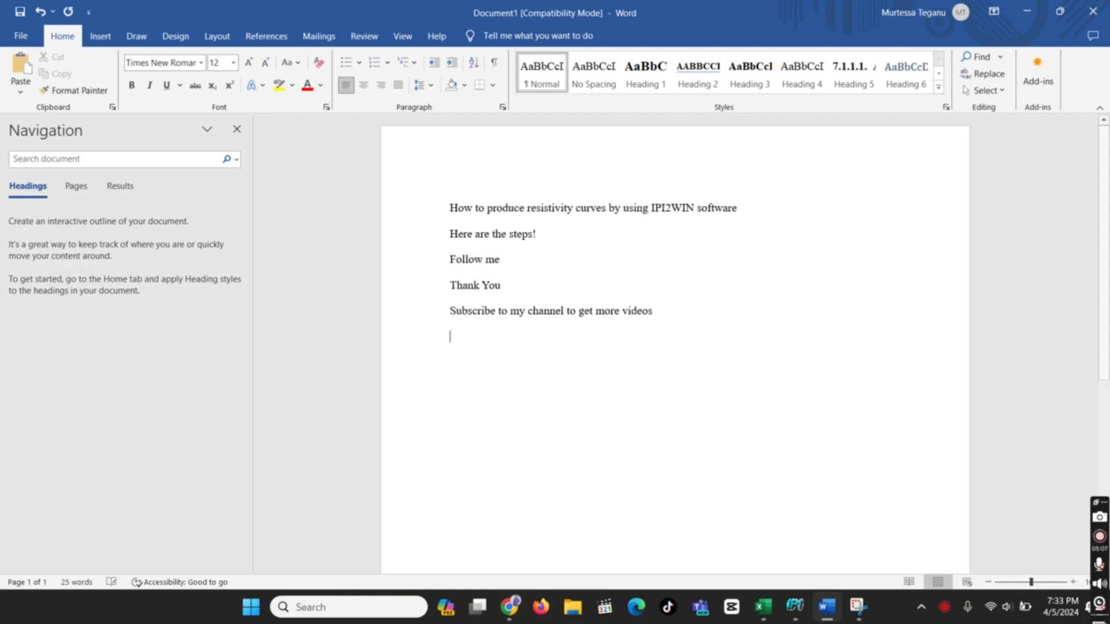
{"action": "left_click", "coordinate": [1030, 11]}
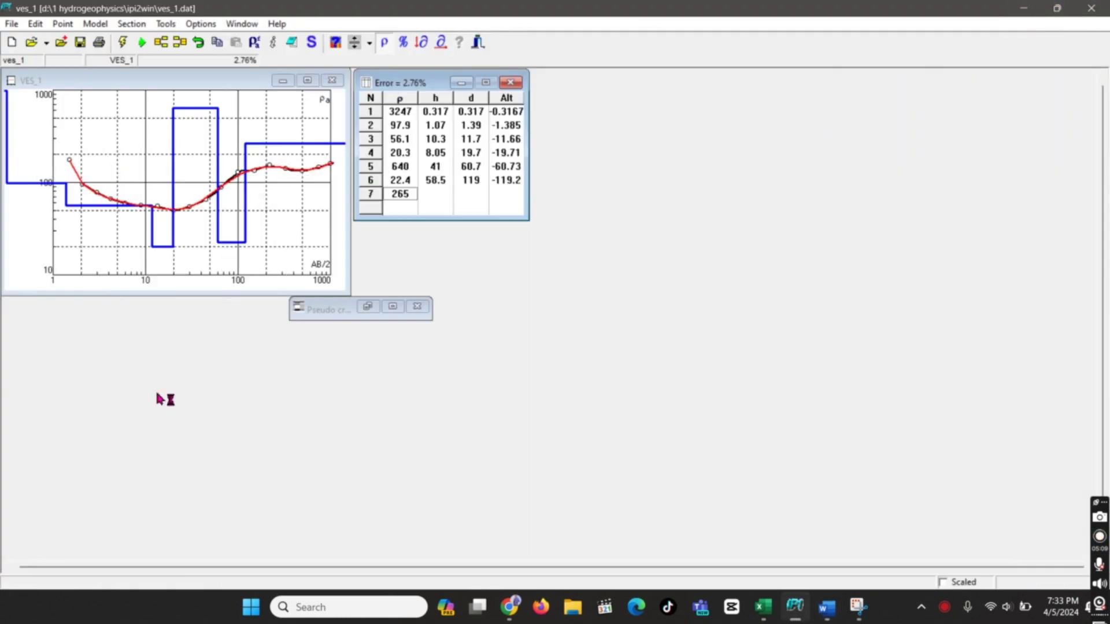